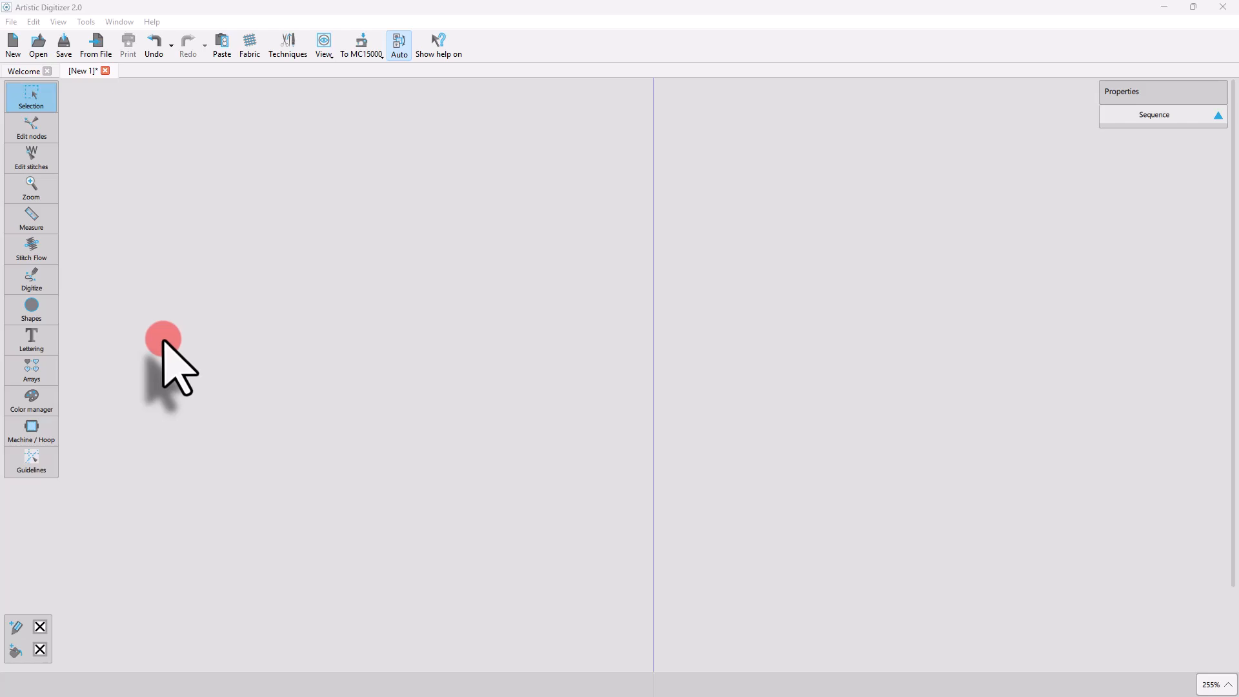
Draw three overlapping ellipses stacked vertically, about 12, 22 and 35 mm wide, with the smallest at the top and the largest at the bottom.
{"action": "left_click", "coordinate": [48, 315]}
{"action": "left_click", "coordinate": [68, 304]}
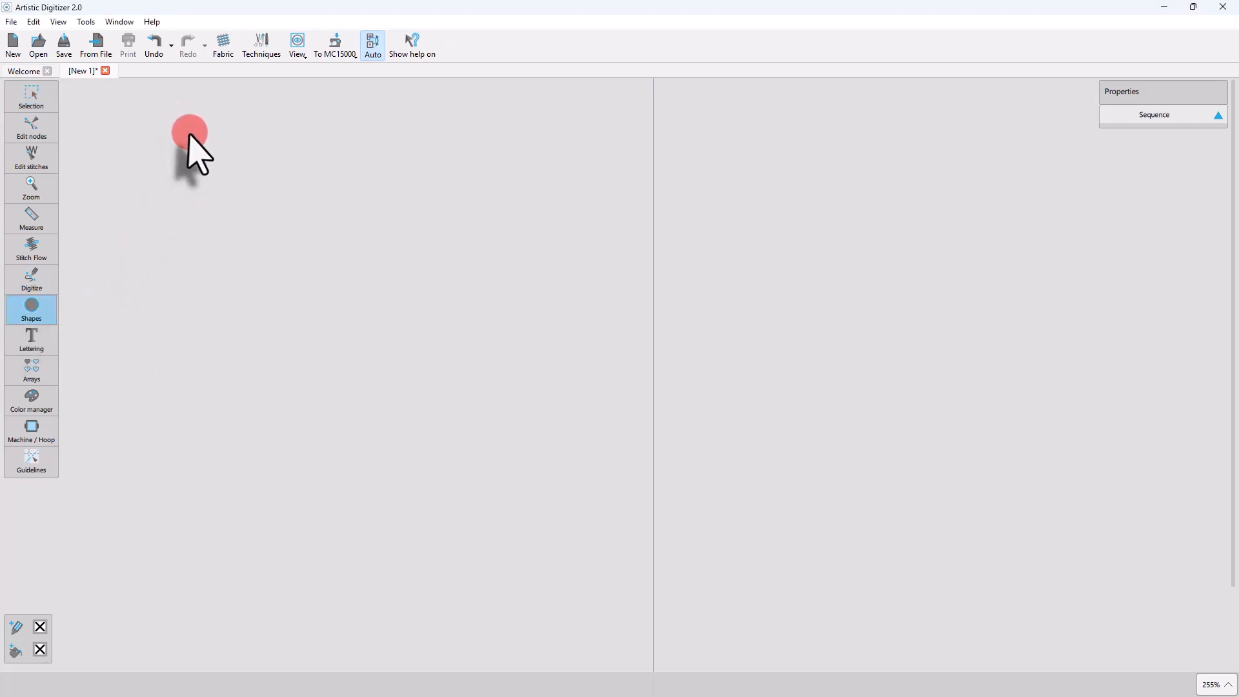
{"action": "left_click_drag", "start_coordinate": [179, 122], "coordinate": [254, 195]}
{"action": "left_click_drag", "start_coordinate": [158, 173], "coordinate": [294, 256]}
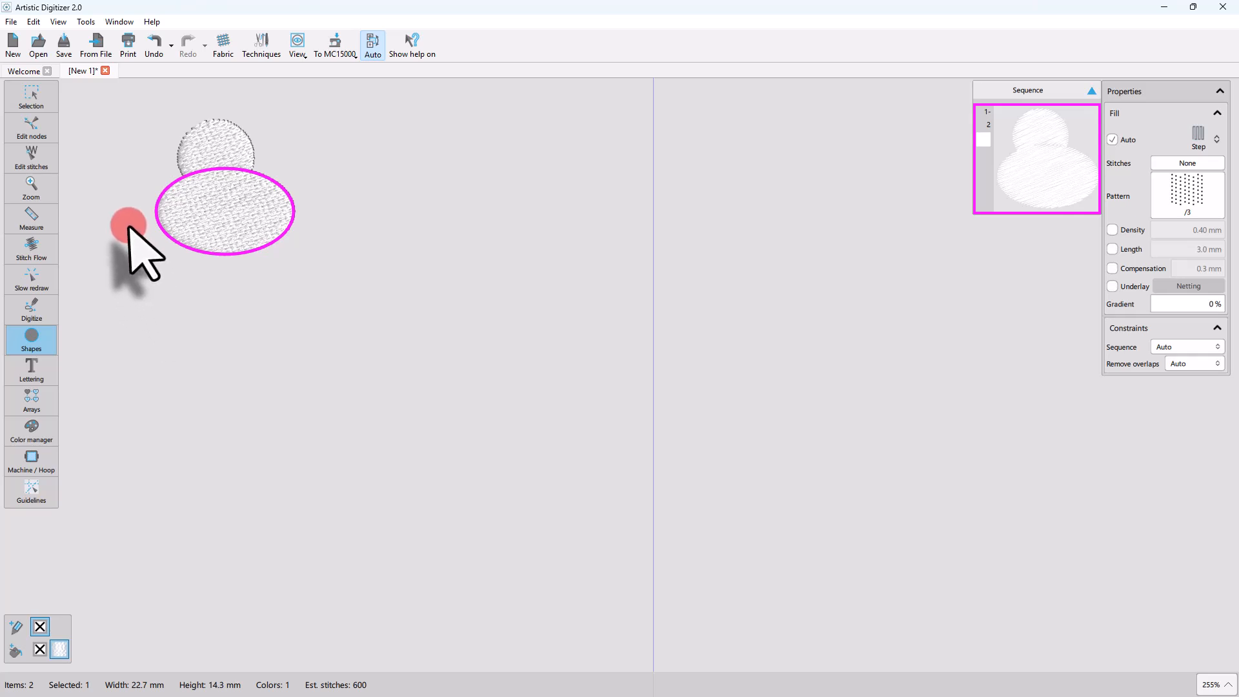
{"action": "left_click_drag", "start_coordinate": [128, 226], "coordinate": [345, 370]}
{"action": "key", "text": "Escape"}
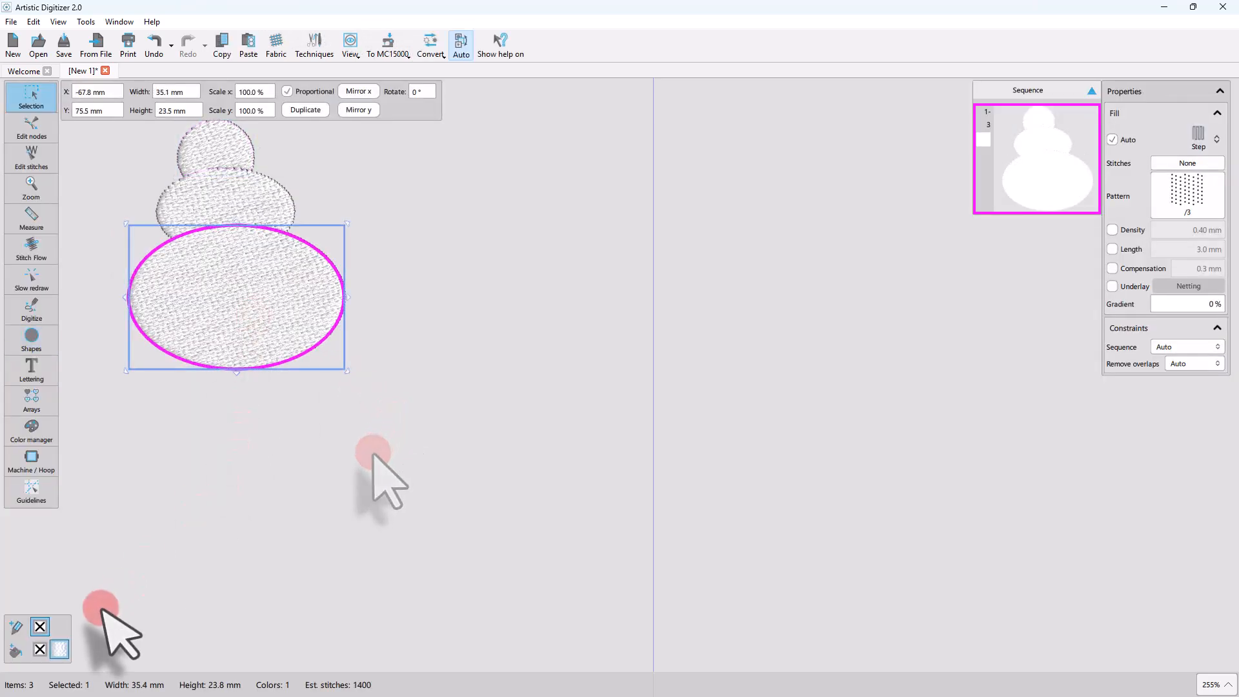
Fill the large ellipse with 218 Yellow Green, the middle one with 201 Pink and the small one with 209 Pale Violet from the JANOME palette.
{"action": "left_click", "coordinate": [14, 650]}
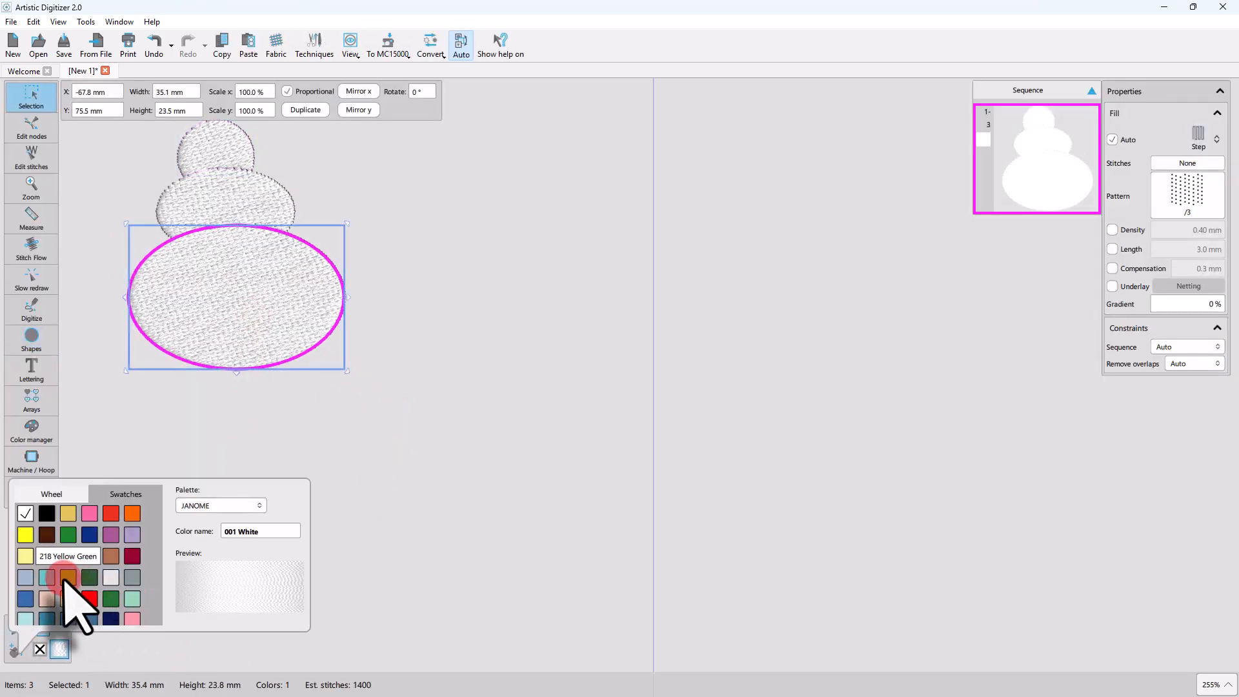
{"action": "left_click", "coordinate": [74, 590]}
{"action": "left_click", "coordinate": [244, 176]}
{"action": "left_click", "coordinate": [16, 648]}
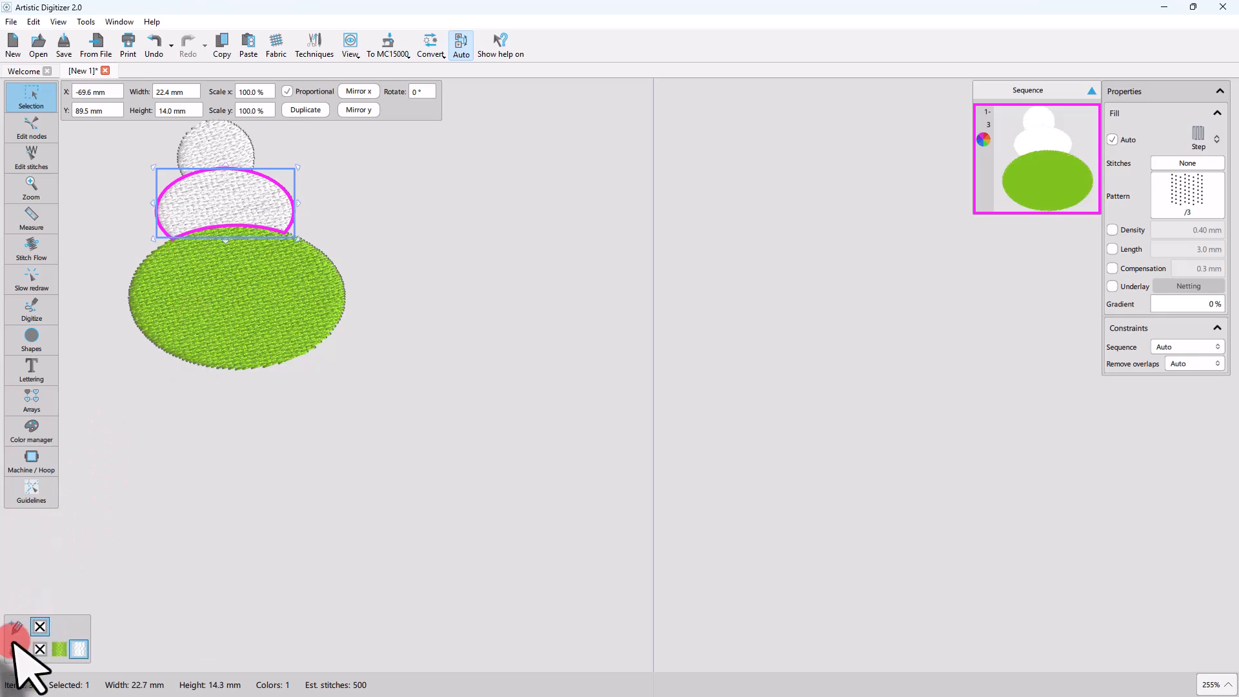
{"action": "left_click", "coordinate": [90, 514]}
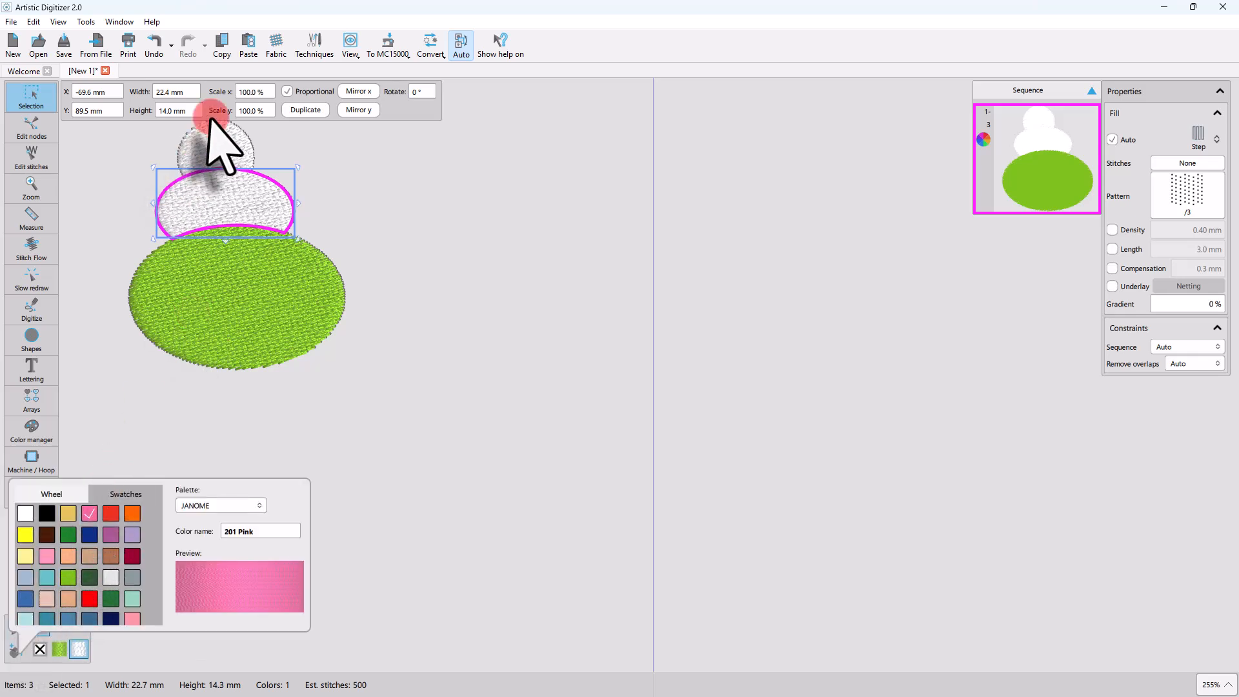
{"action": "left_click", "coordinate": [217, 150]}
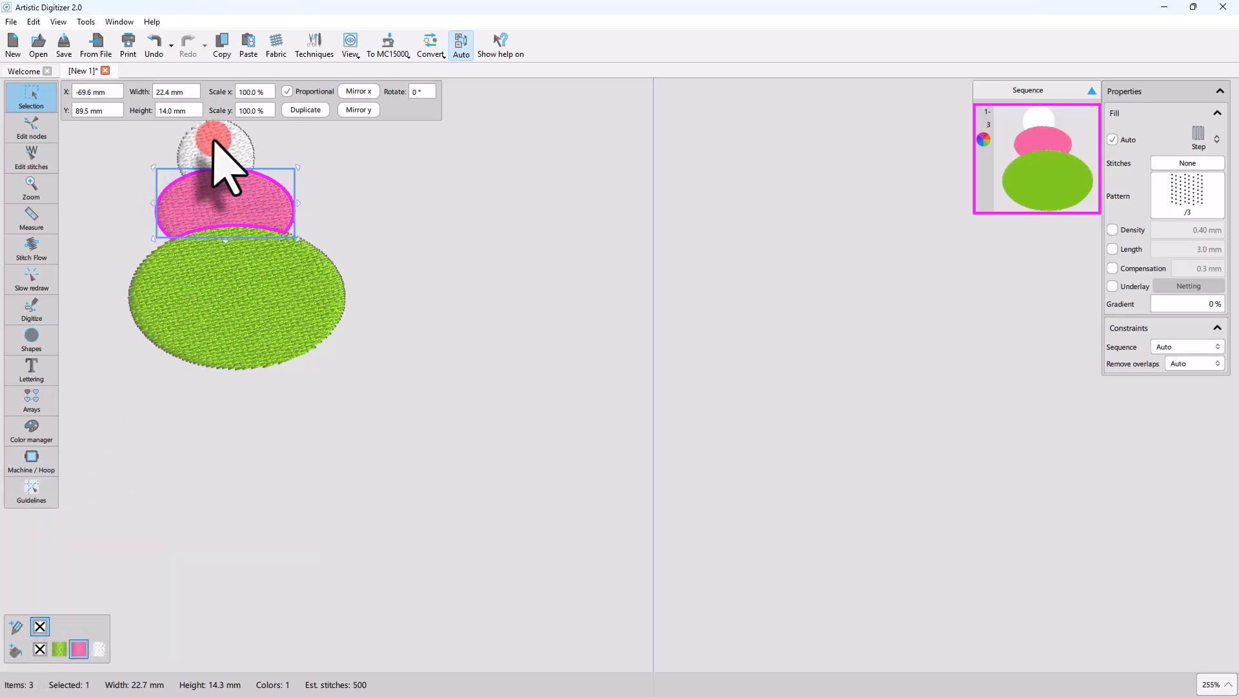
{"action": "left_click", "coordinate": [15, 648]}
{"action": "left_click", "coordinate": [133, 535]}
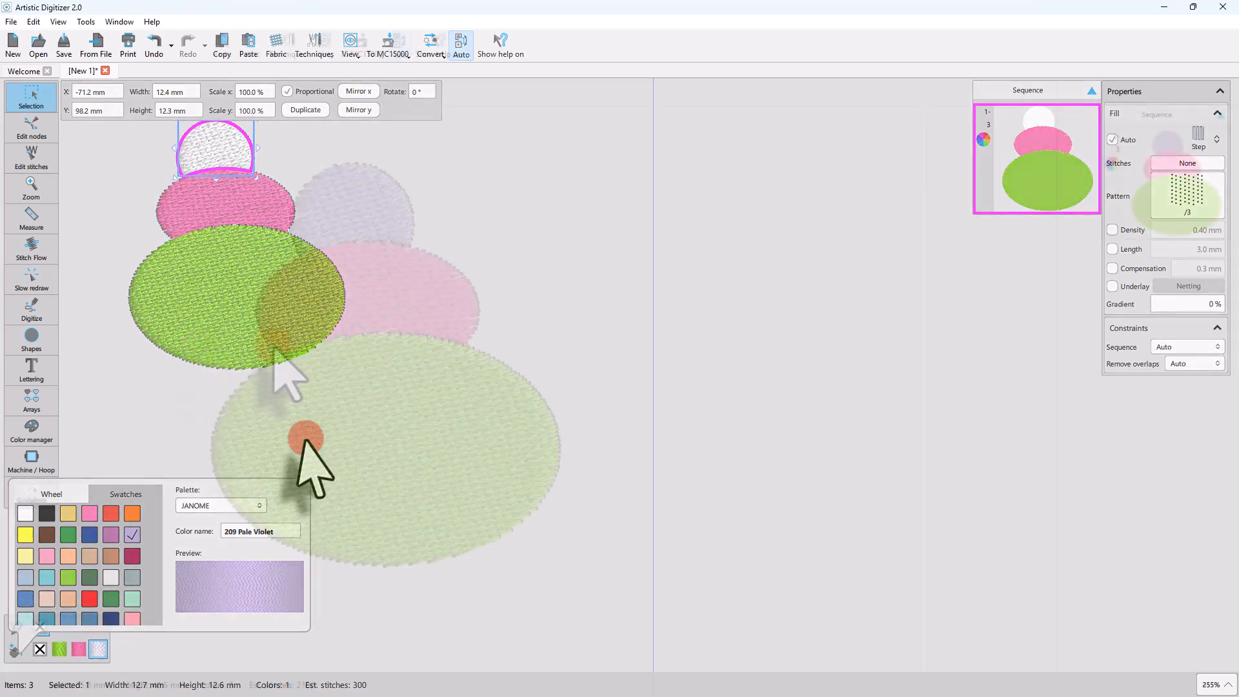
{"action": "left_click", "coordinate": [304, 437]}
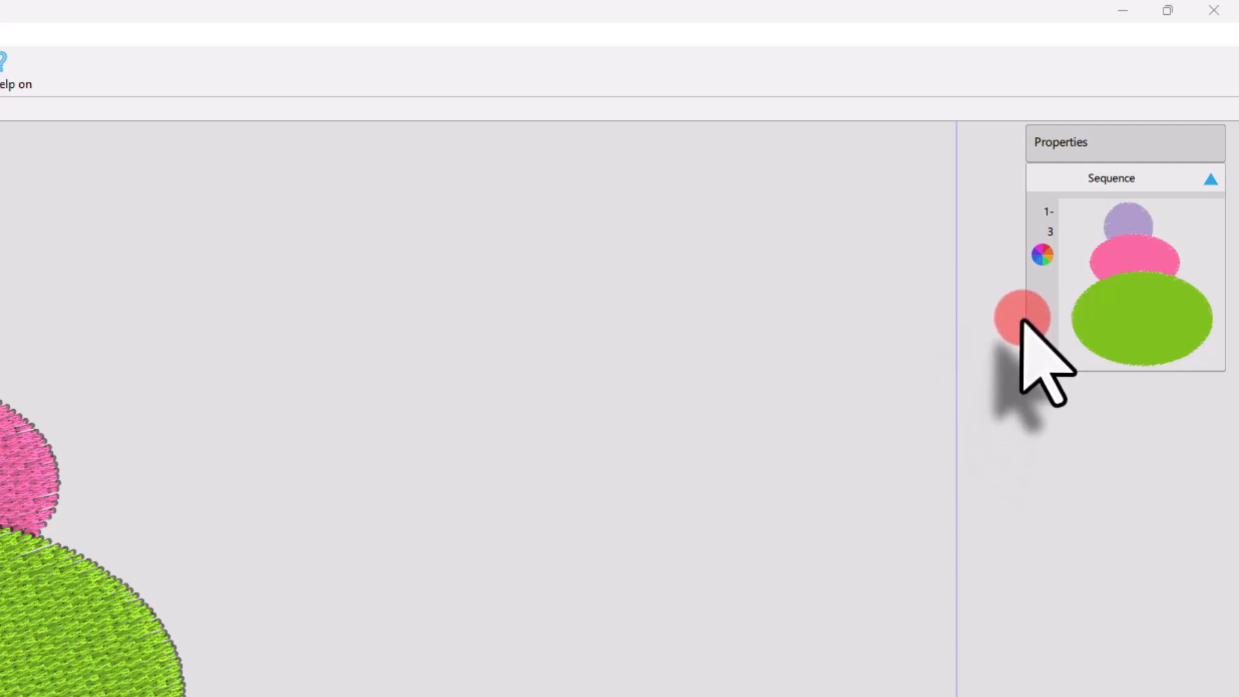
{"action": "left_click_drag", "start_coordinate": [1022, 316], "coordinate": [976, 365]}
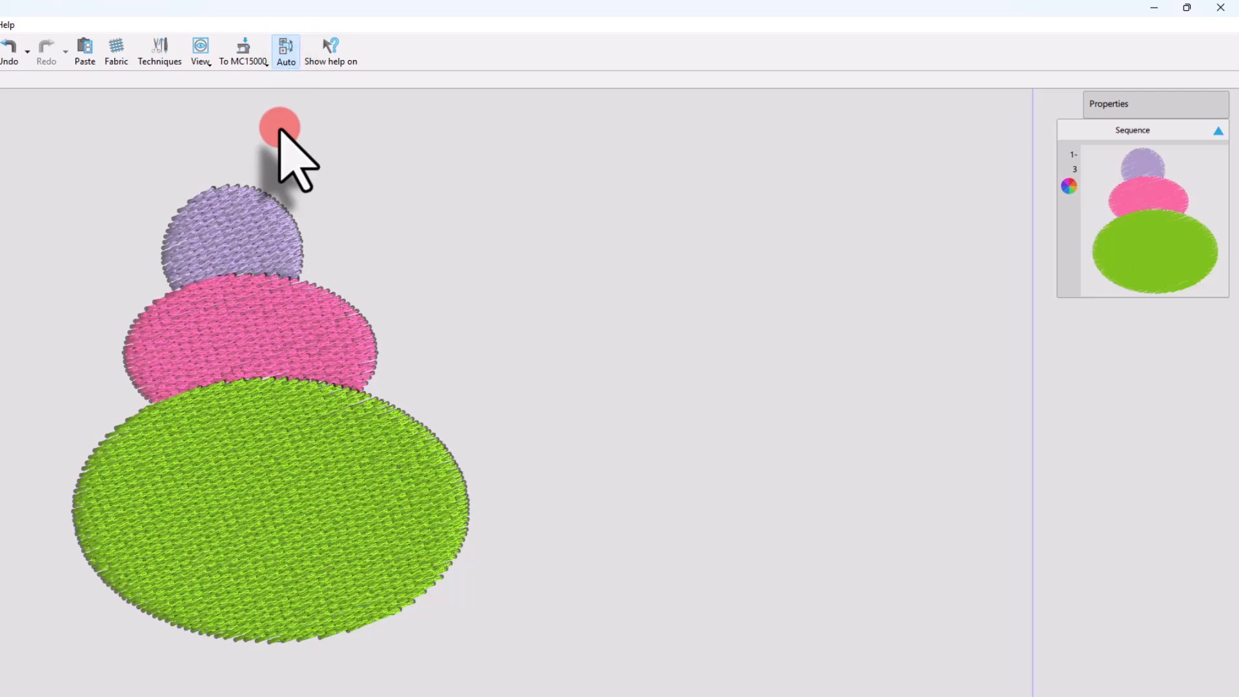
Review the optimization strategy settings in Optimizer Options and leave without changing anything.
{"action": "left_click", "coordinate": [84, 22]}
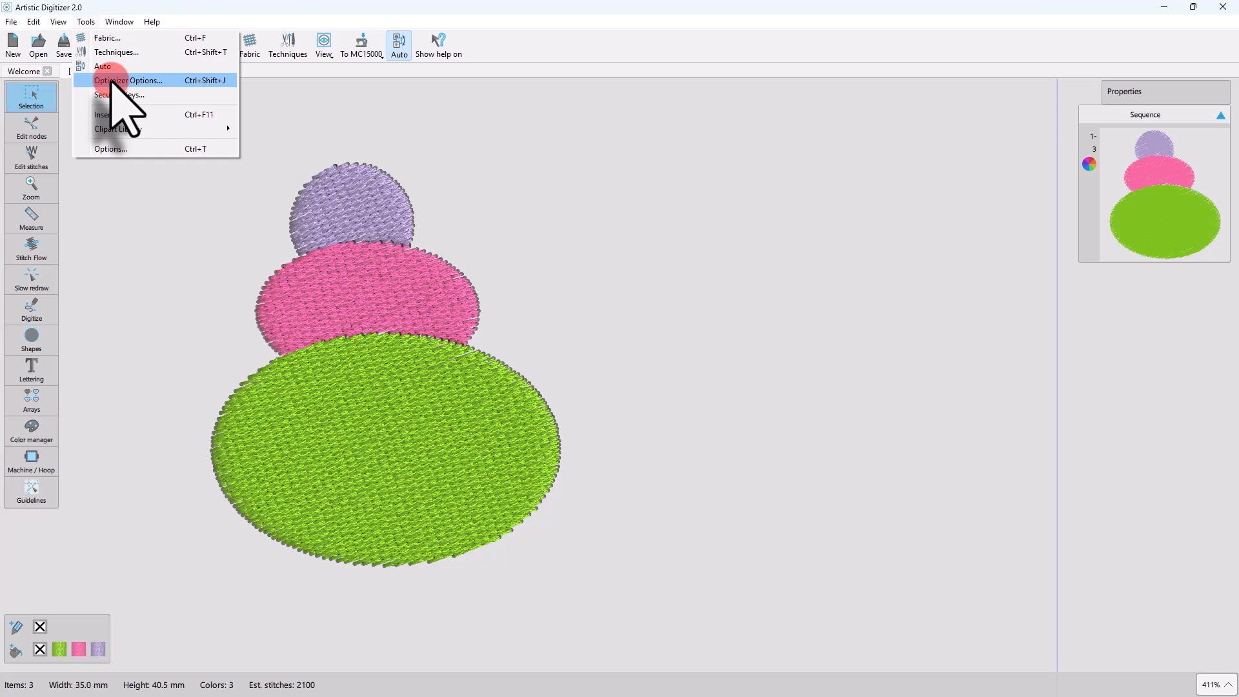
{"action": "left_click", "coordinate": [111, 80]}
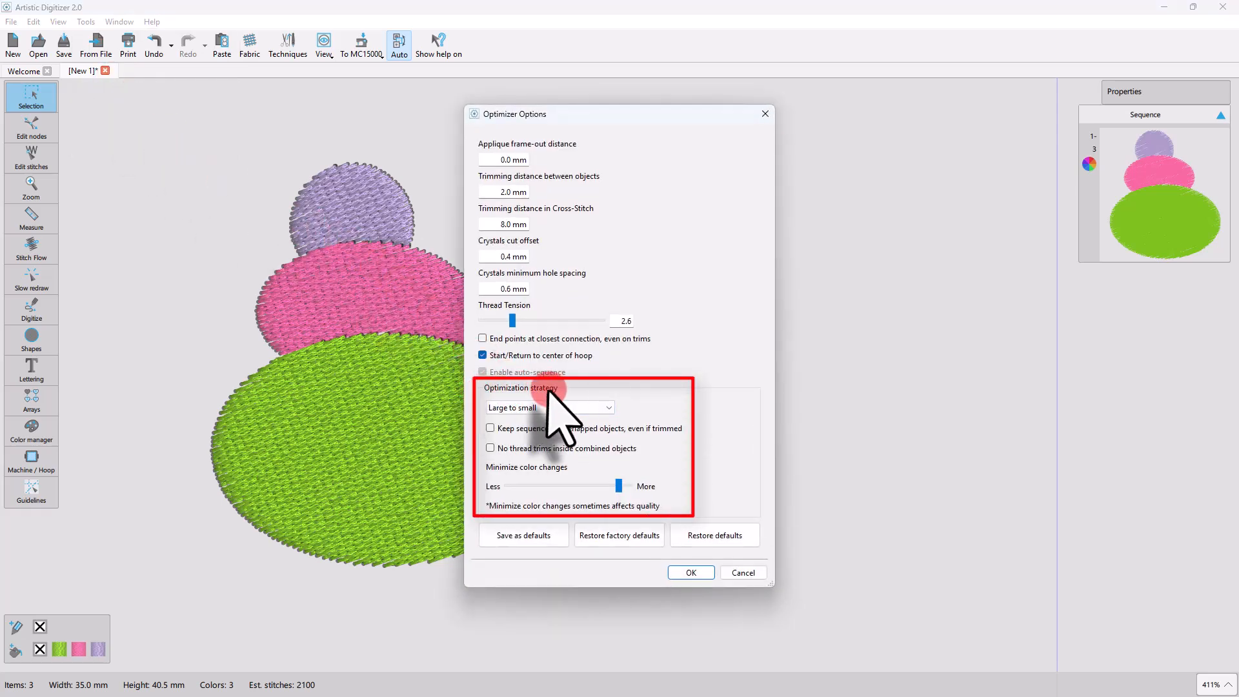
{"action": "left_click", "coordinate": [596, 407]}
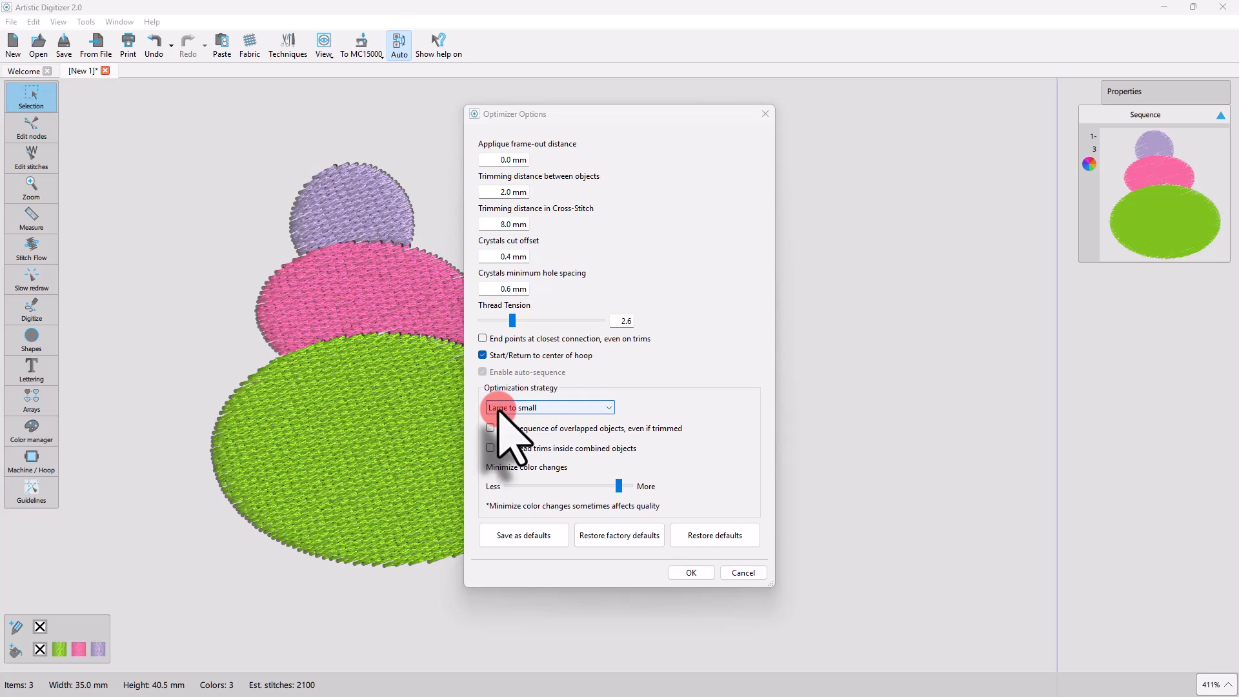
{"action": "left_click", "coordinate": [743, 572]}
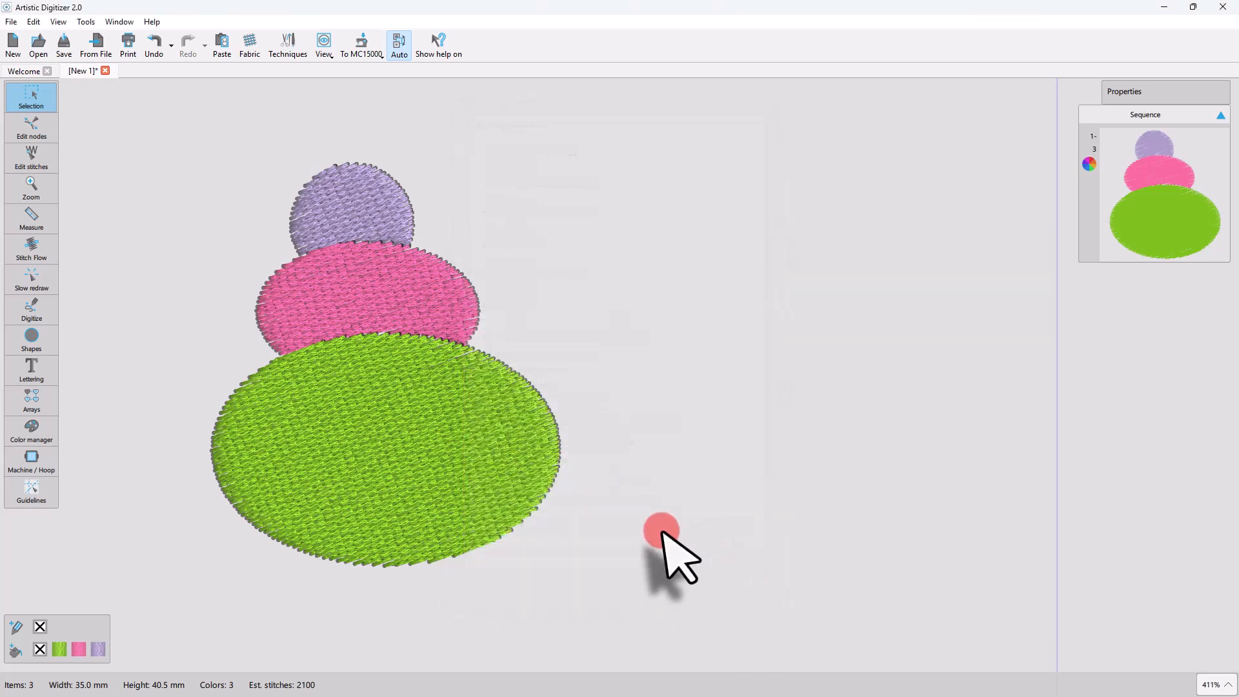
Simulate the full stitch-out of the three ellipses with Slow redraw and return to the Selection tool.
{"action": "left_click", "coordinate": [32, 282]}
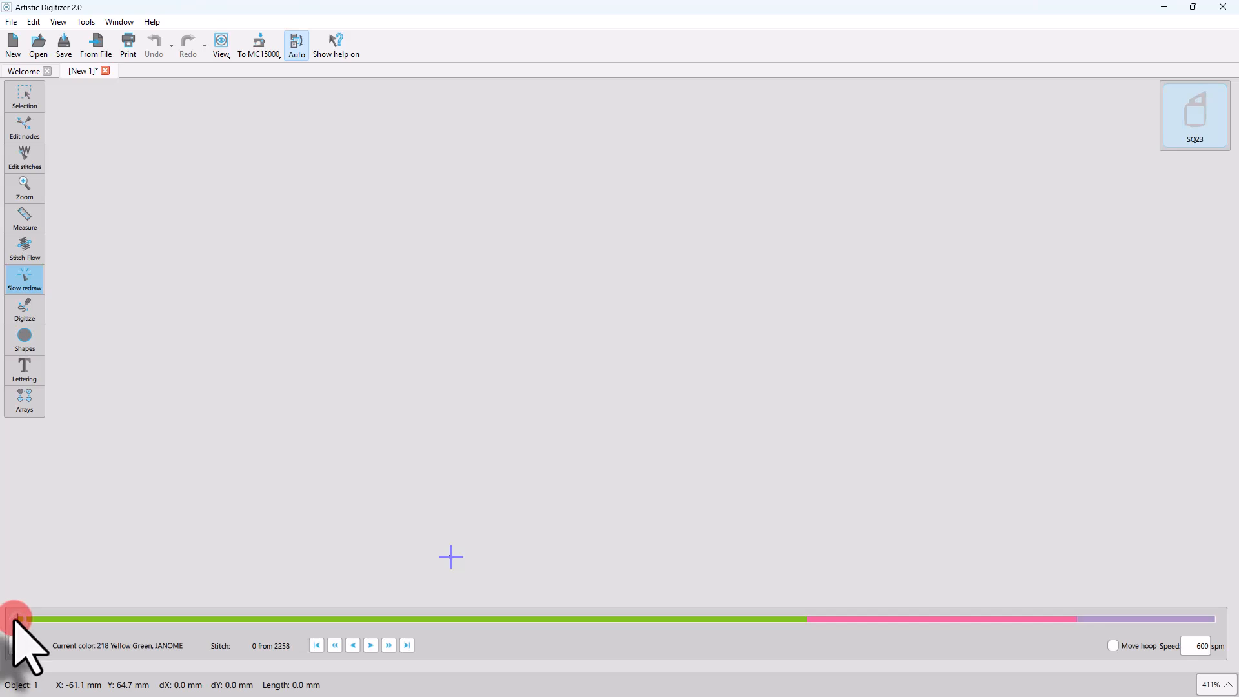
{"action": "mouse_move", "coordinate": [16, 618]}
{"action": "left_mouse_down"}
{"action": "mouse_move", "coordinate": [638, 600]}
{"action": "mouse_move", "coordinate": [1227, 613]}
{"action": "mouse_move", "coordinate": [650, 377]}
{"action": "left_mouse_up"}
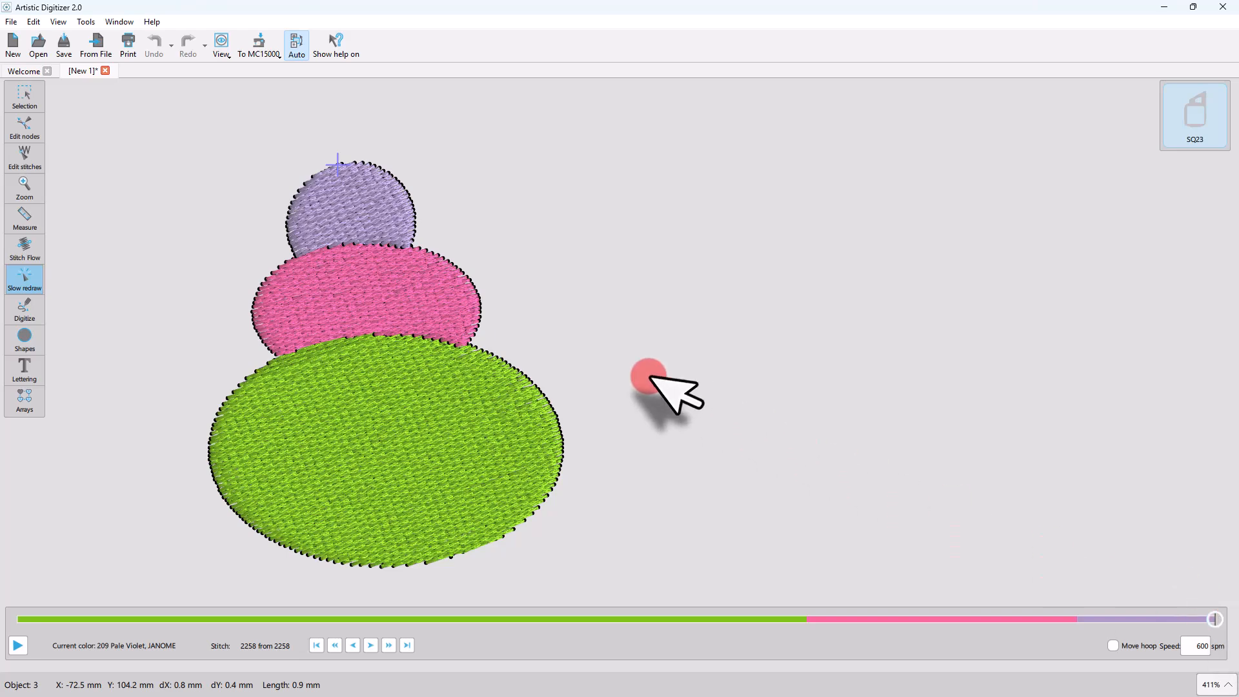
{"action": "left_click", "coordinate": [34, 98]}
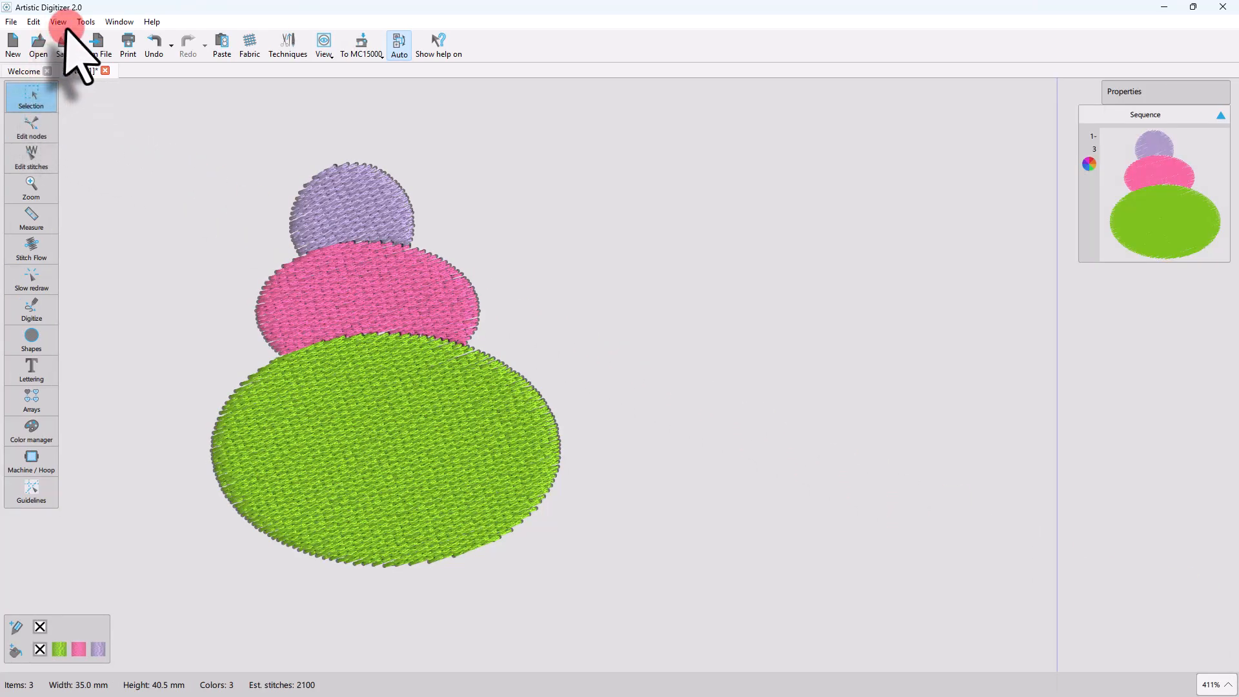
Set the optimization strategy to Small to large in Optimizer Options.
{"action": "left_click", "coordinate": [85, 21]}
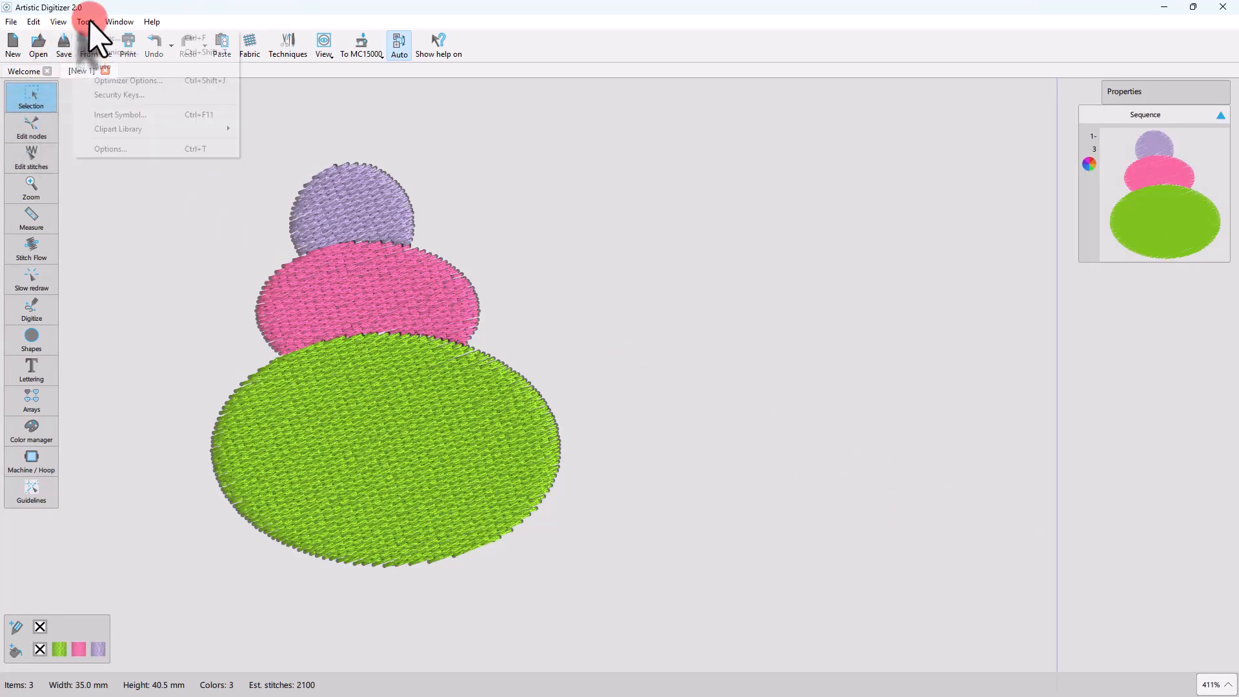
{"action": "left_click", "coordinate": [123, 80]}
{"action": "left_click", "coordinate": [552, 407]}
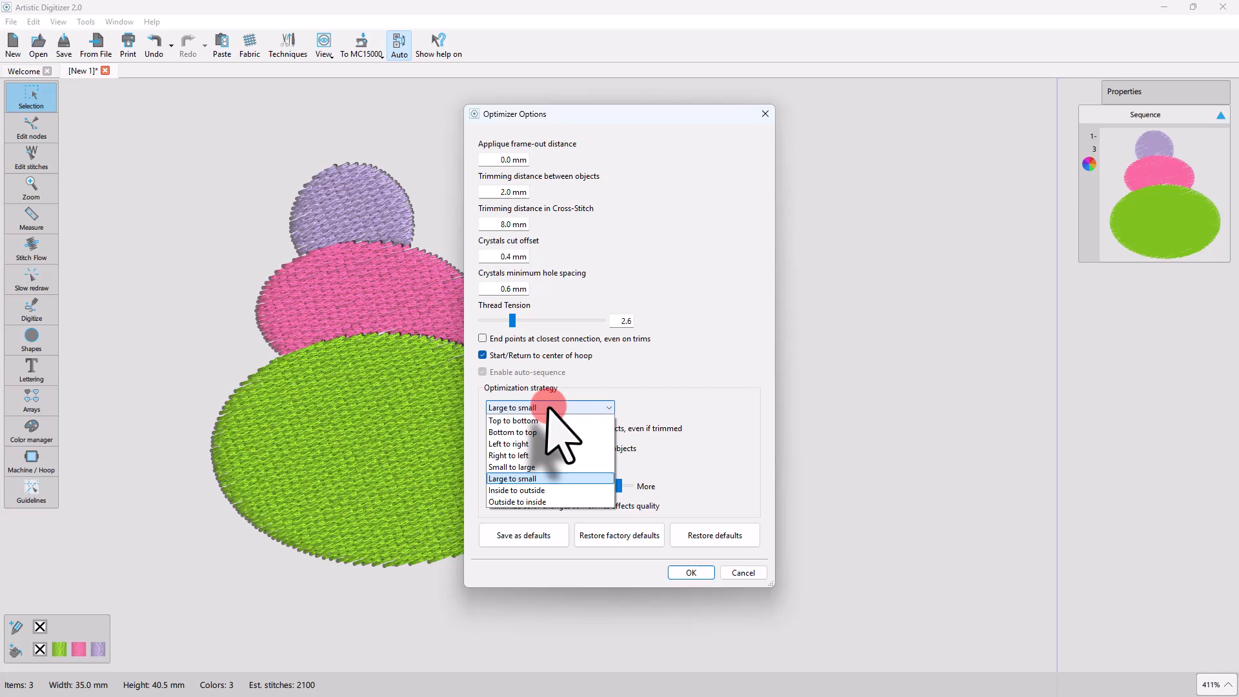
{"action": "left_click", "coordinate": [528, 467]}
{"action": "left_click", "coordinate": [680, 572]}
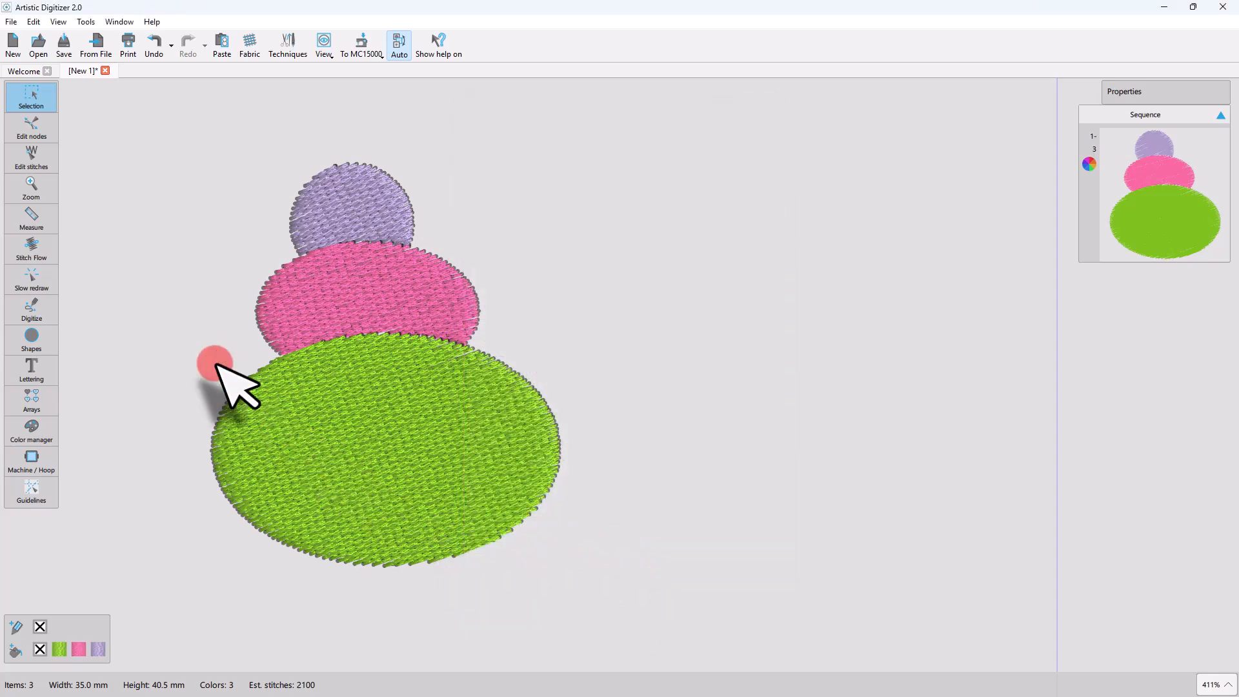
Replay the stitching in Slow redraw to check the Small to large order, and return to selecting objects.
{"action": "left_click", "coordinate": [31, 277]}
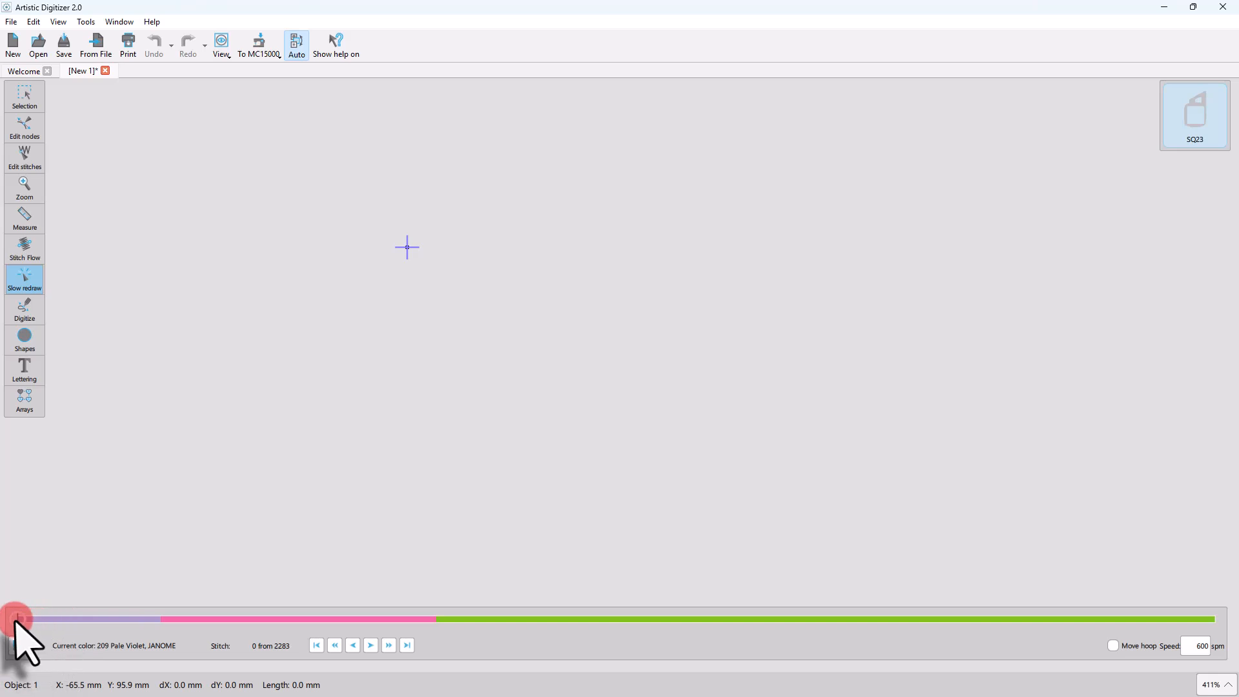
{"action": "left_click_drag", "start_coordinate": [16, 618], "coordinate": [1000, 618]}
{"action": "left_click", "coordinate": [25, 95]}
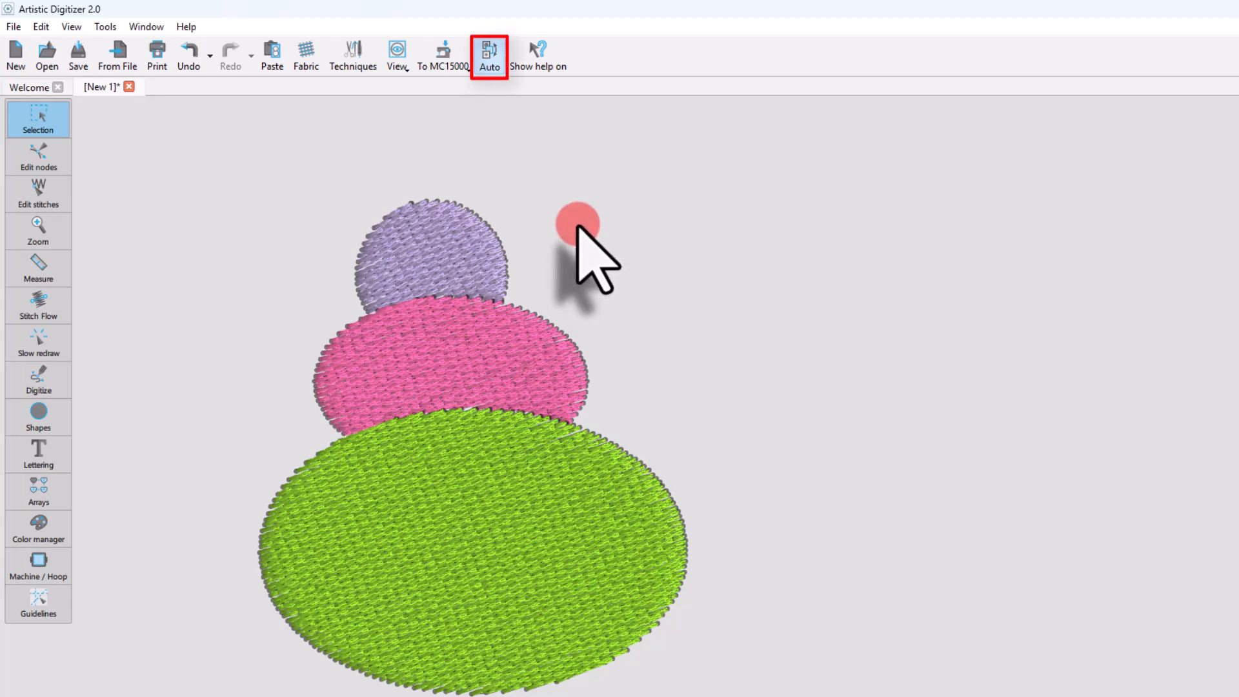
Switch the stitching sequence from Auto to Manual mode.
{"action": "left_click", "coordinate": [490, 61]}
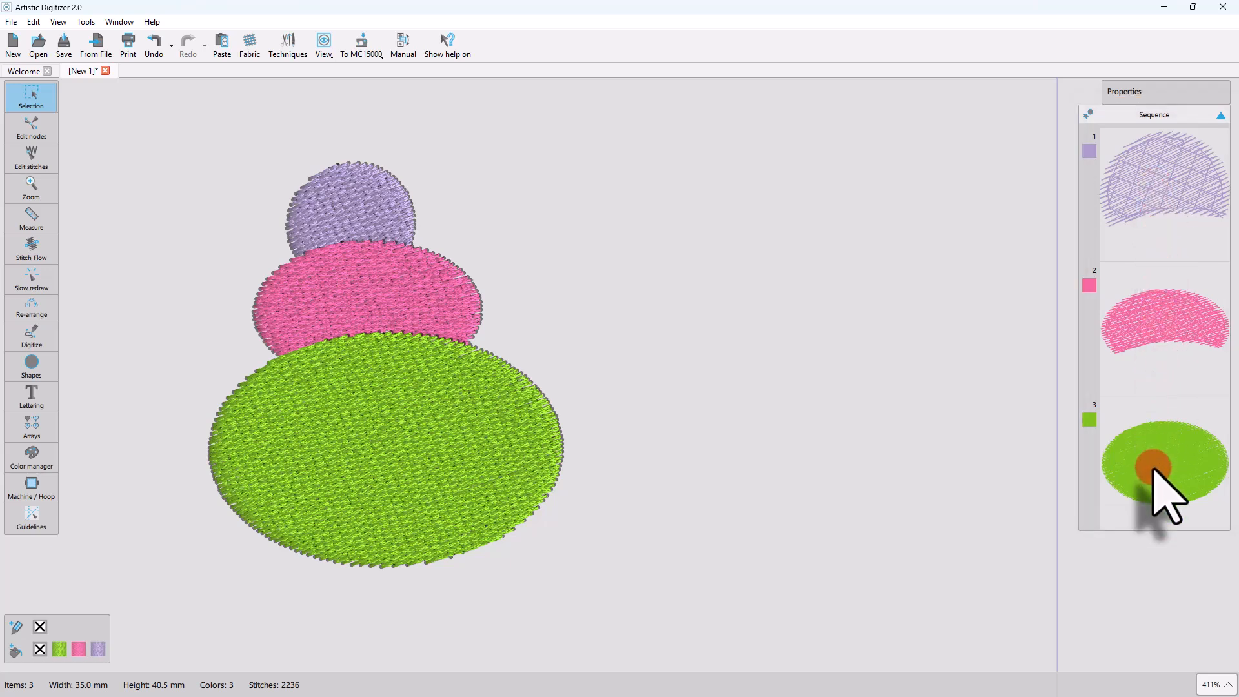
Try moving the pink ellipse to first and to last place in the stitching sequence, and undo the reordering.
{"action": "left_click", "coordinate": [1161, 321]}
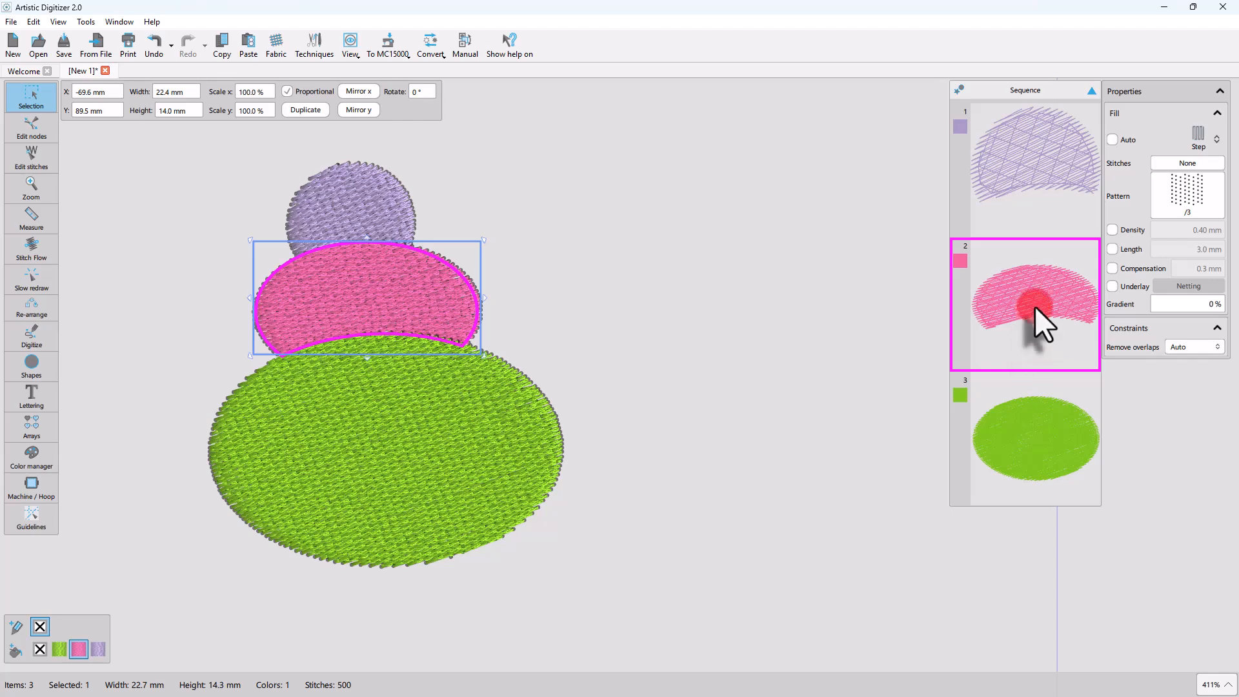
{"action": "left_click_drag", "start_coordinate": [1035, 306], "coordinate": [1026, 221]}
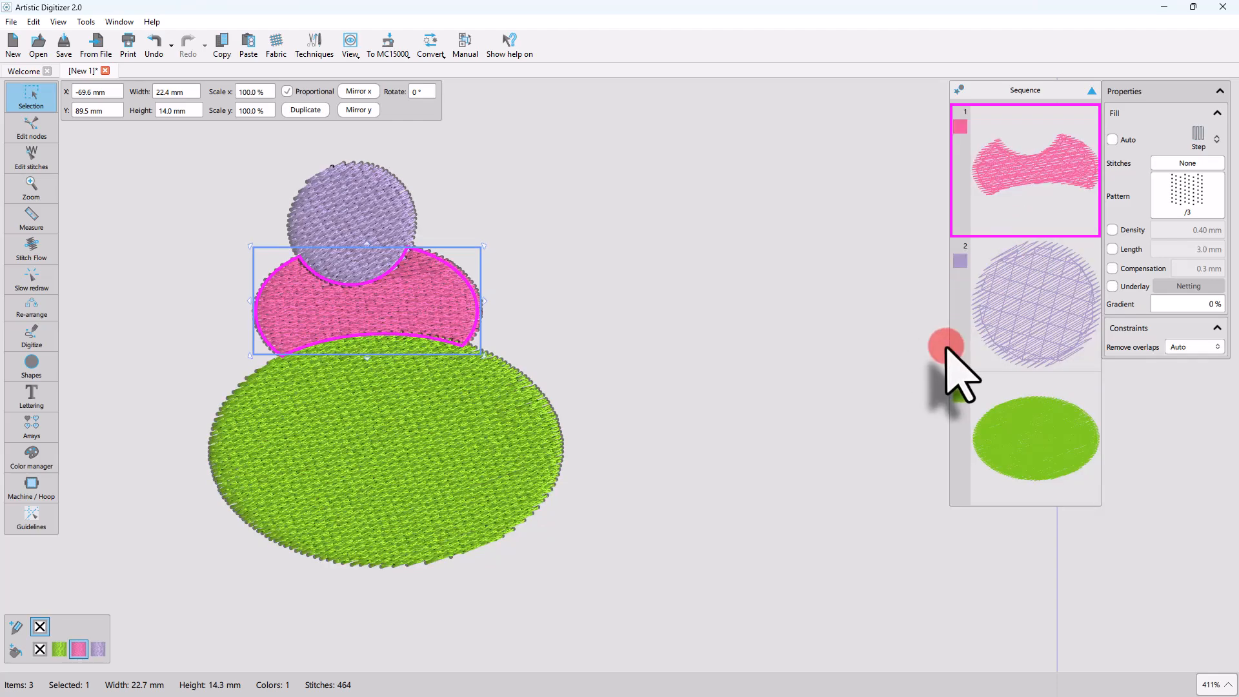
{"action": "left_click_drag", "start_coordinate": [997, 178], "coordinate": [1006, 475]}
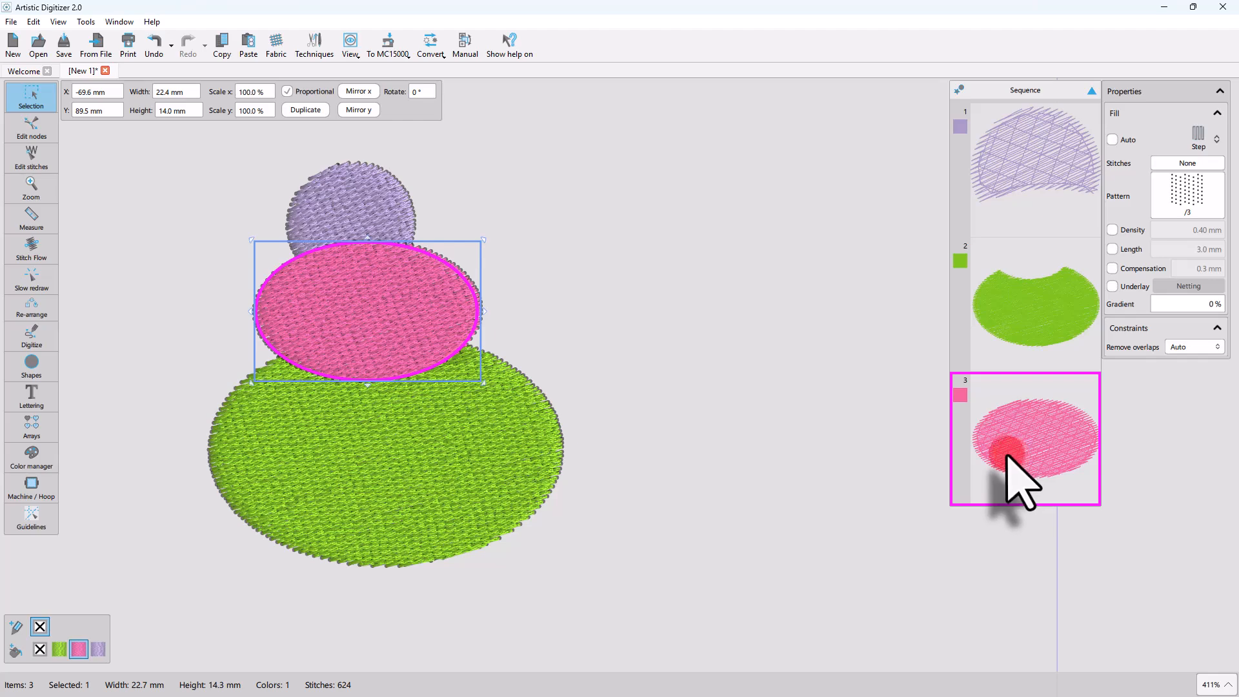
{"action": "left_click", "coordinate": [818, 450]}
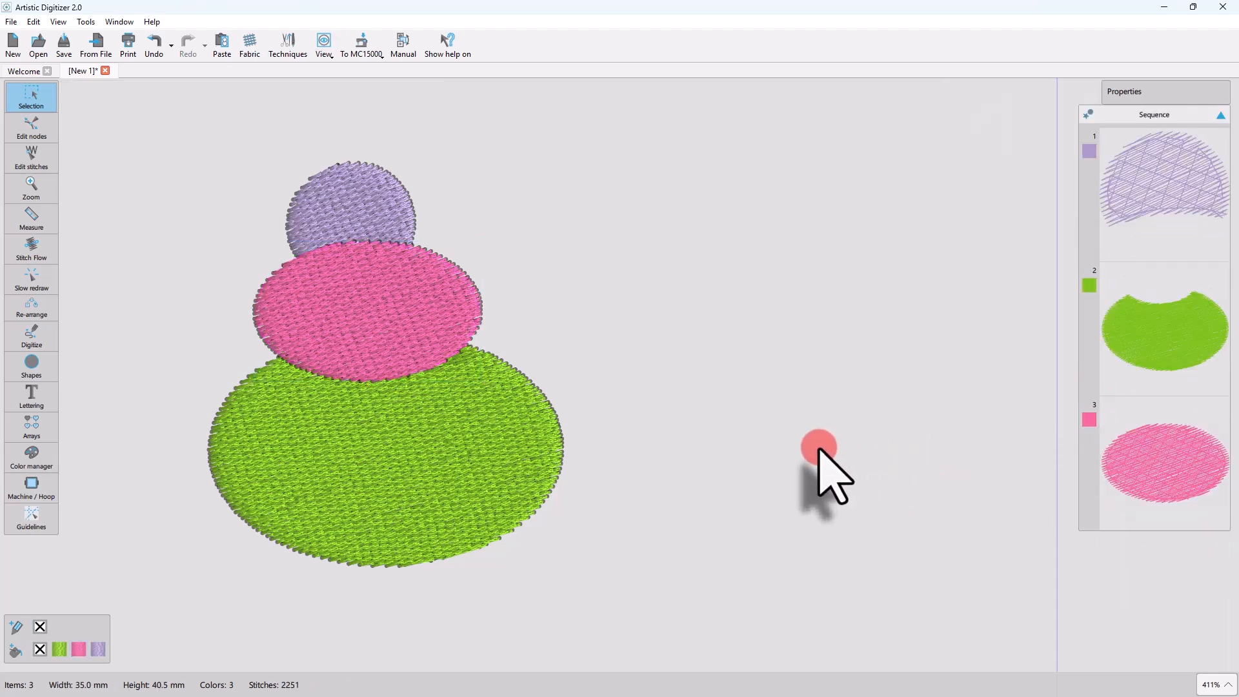
{"action": "key", "text": "ctrl+z"}
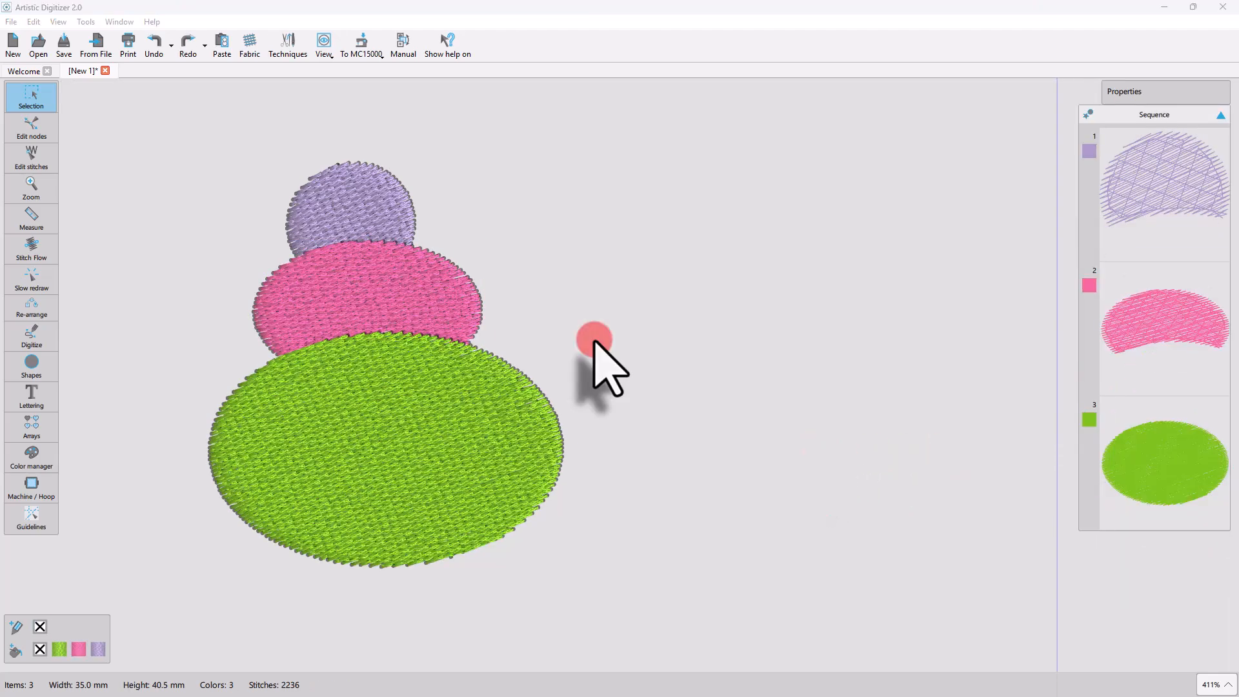
Check which optimization settings are available in Optimizer Options in Manual mode, and leave without changes.
{"action": "left_click", "coordinate": [86, 21]}
{"action": "left_click", "coordinate": [103, 81]}
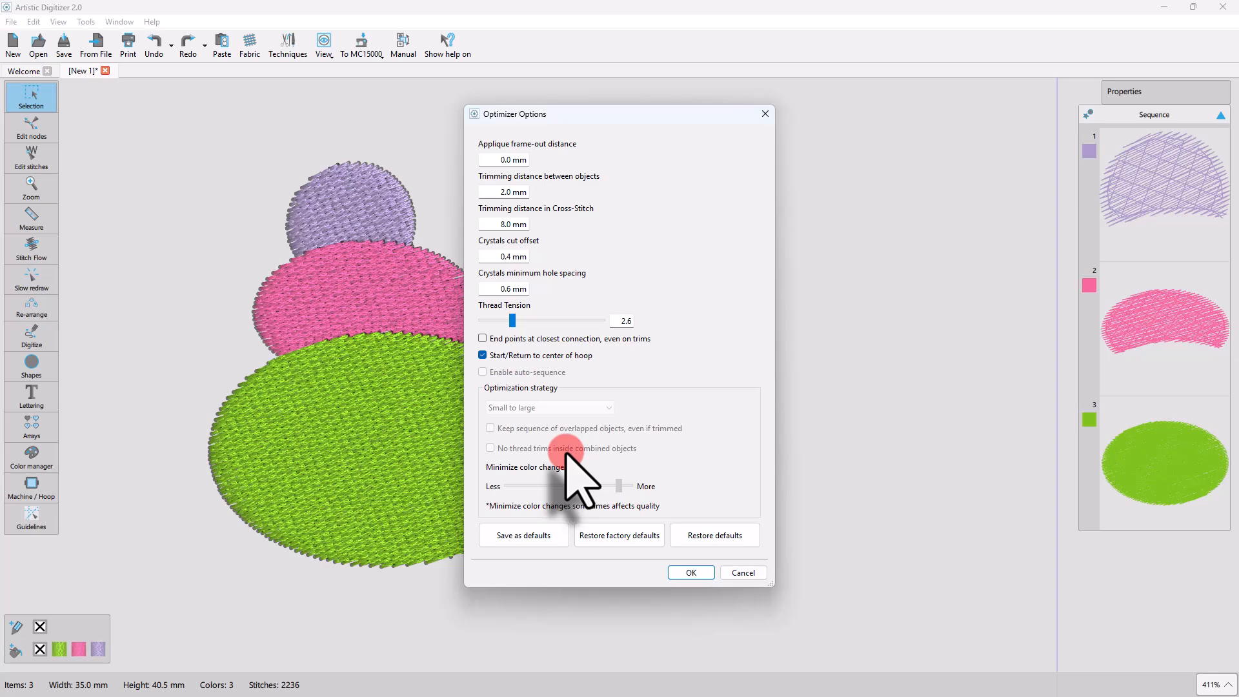
{"action": "left_click", "coordinate": [743, 573]}
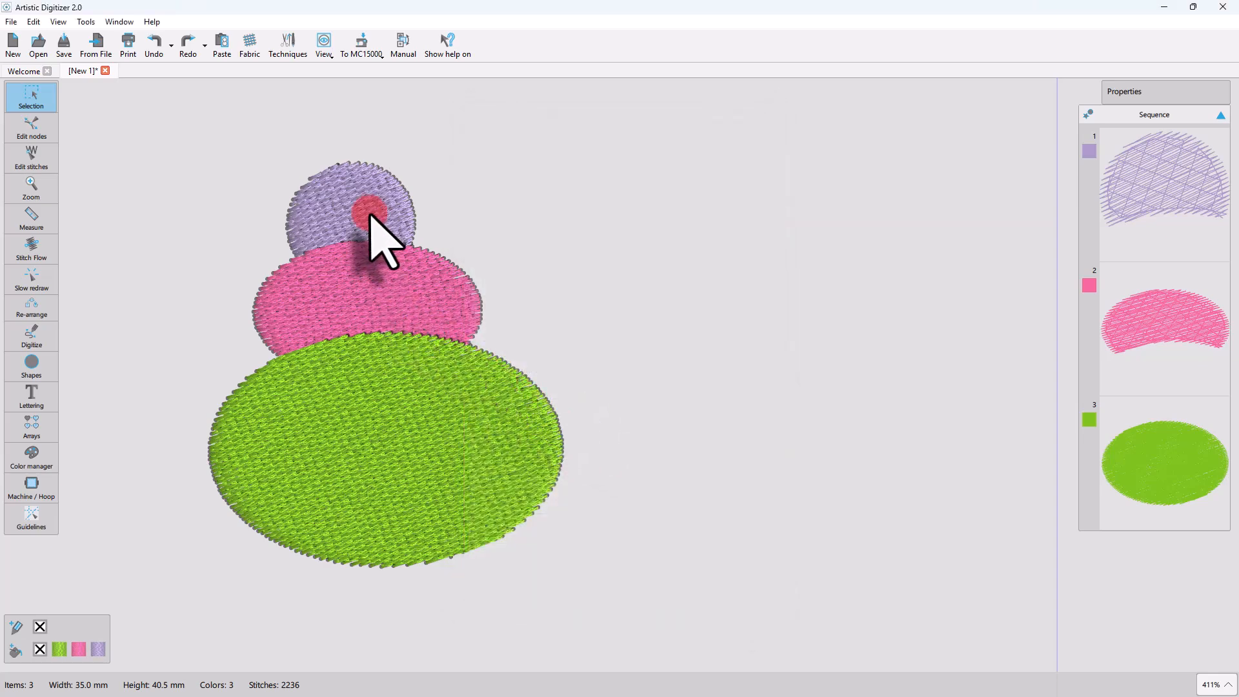
Select the violet, pink and green ellipses one after another, twice, to review their places in the stitching sequence.
{"action": "left_click", "coordinate": [329, 227]}
{"action": "left_click", "coordinate": [369, 308]}
{"action": "left_click", "coordinate": [394, 426]}
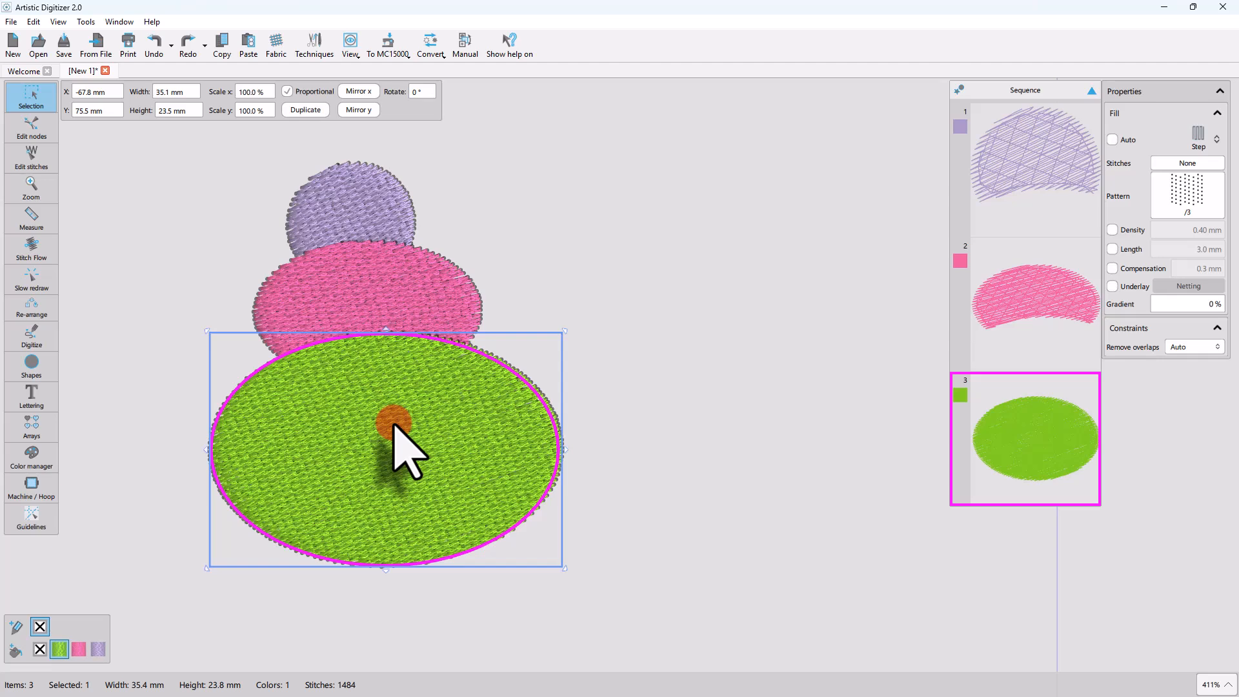
{"action": "left_click", "coordinate": [358, 223]}
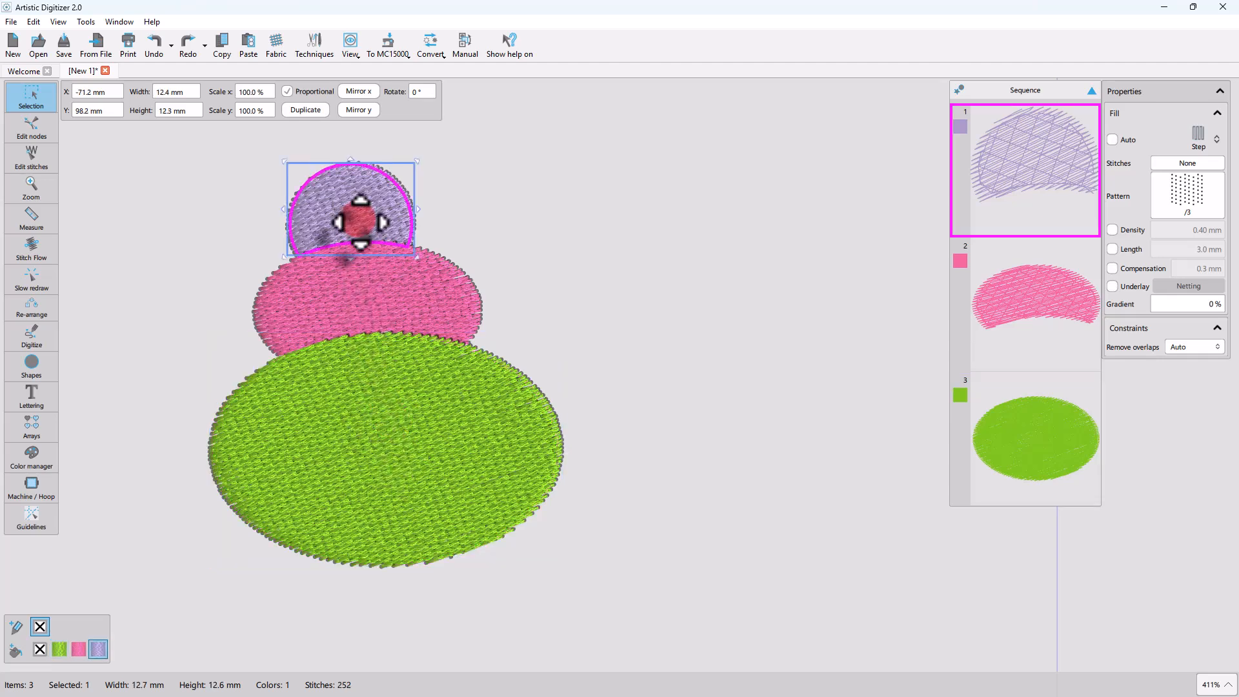
{"action": "left_click", "coordinate": [375, 319]}
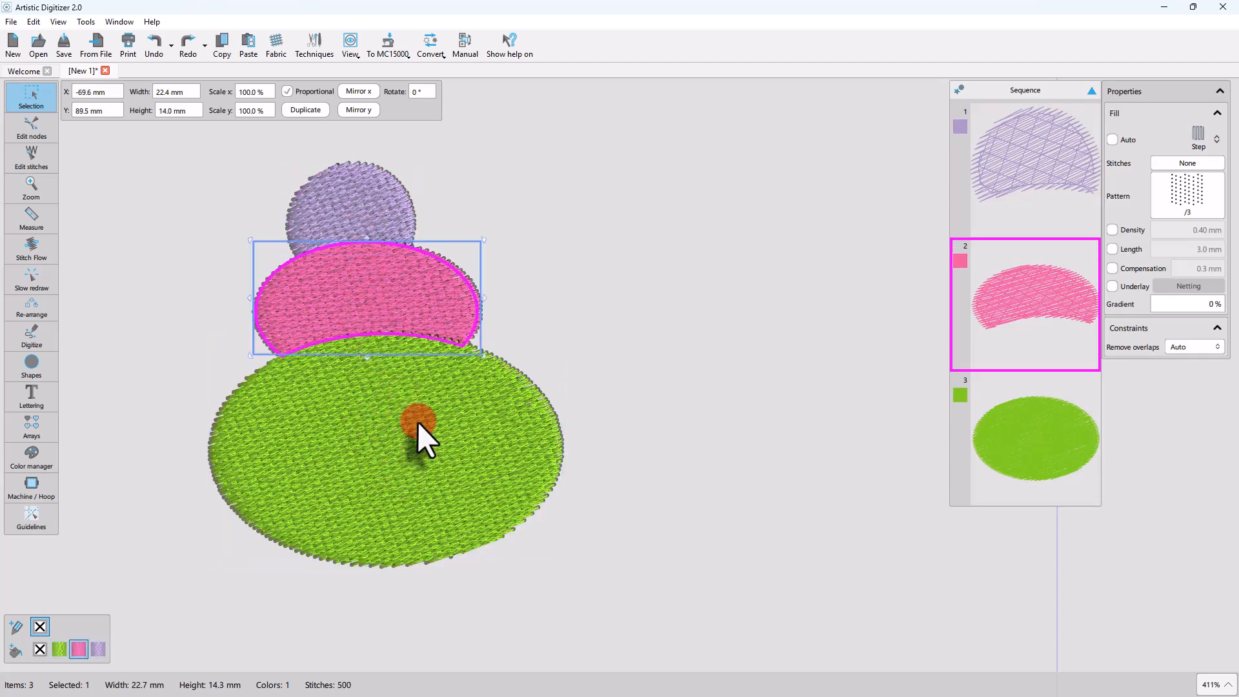
{"action": "left_click", "coordinate": [418, 433]}
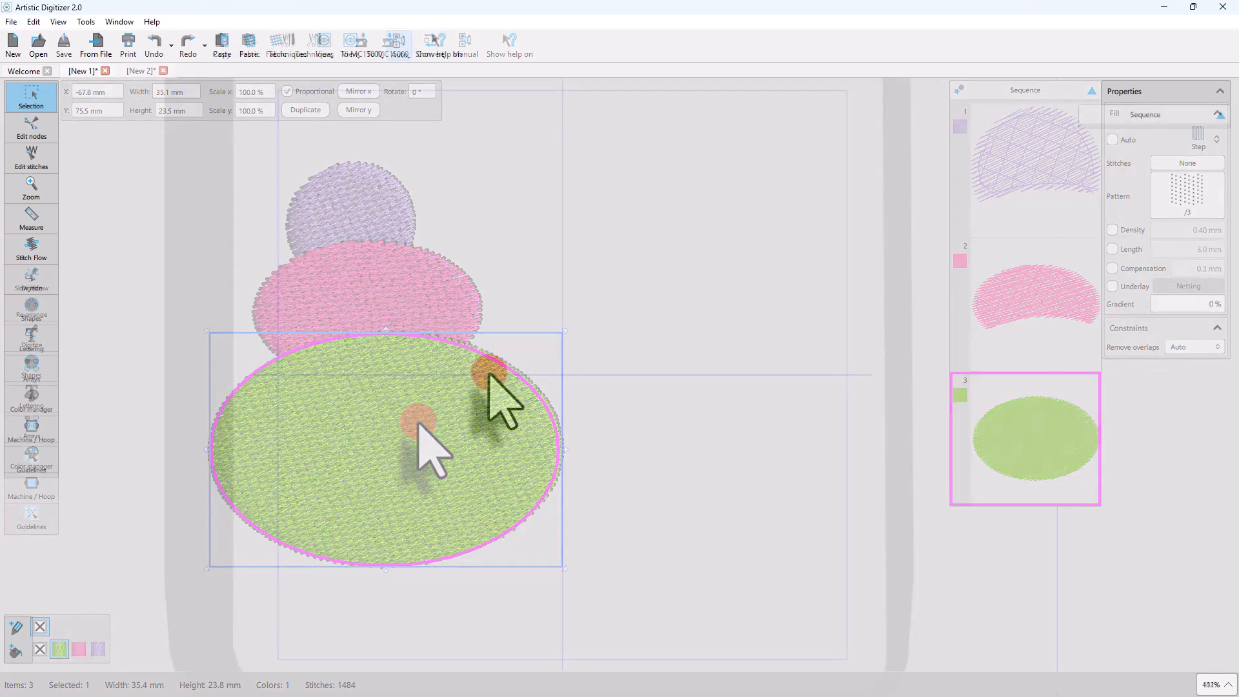
Import the sample design ASC-00000.cmx from the Artistic Digitizer 2.0 Samples library.
{"action": "left_click", "coordinate": [97, 42]}
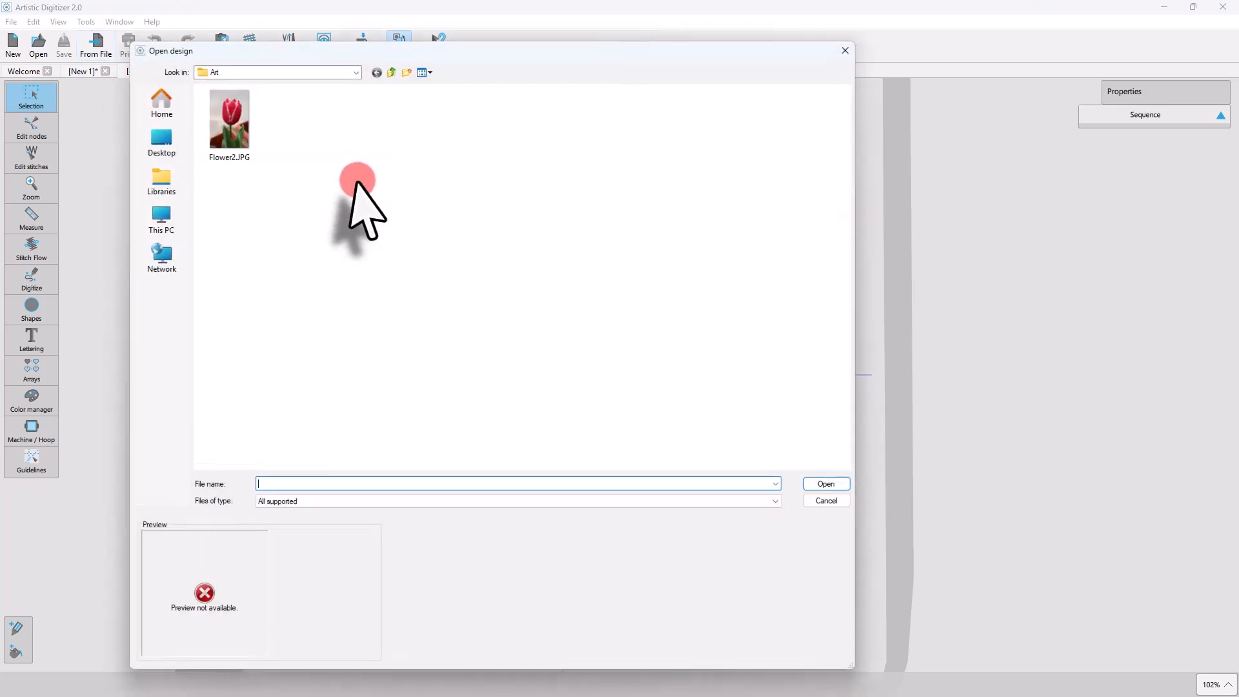
{"action": "left_click", "coordinate": [165, 181]}
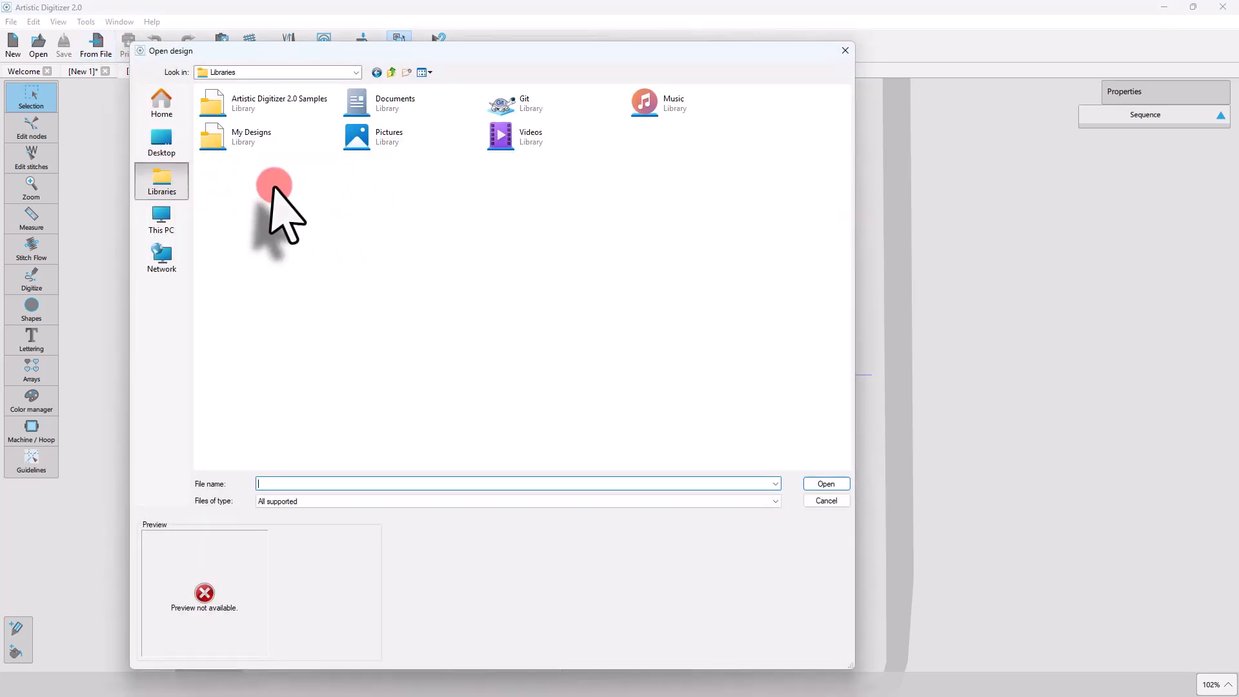
{"action": "double_click", "coordinate": [266, 98]}
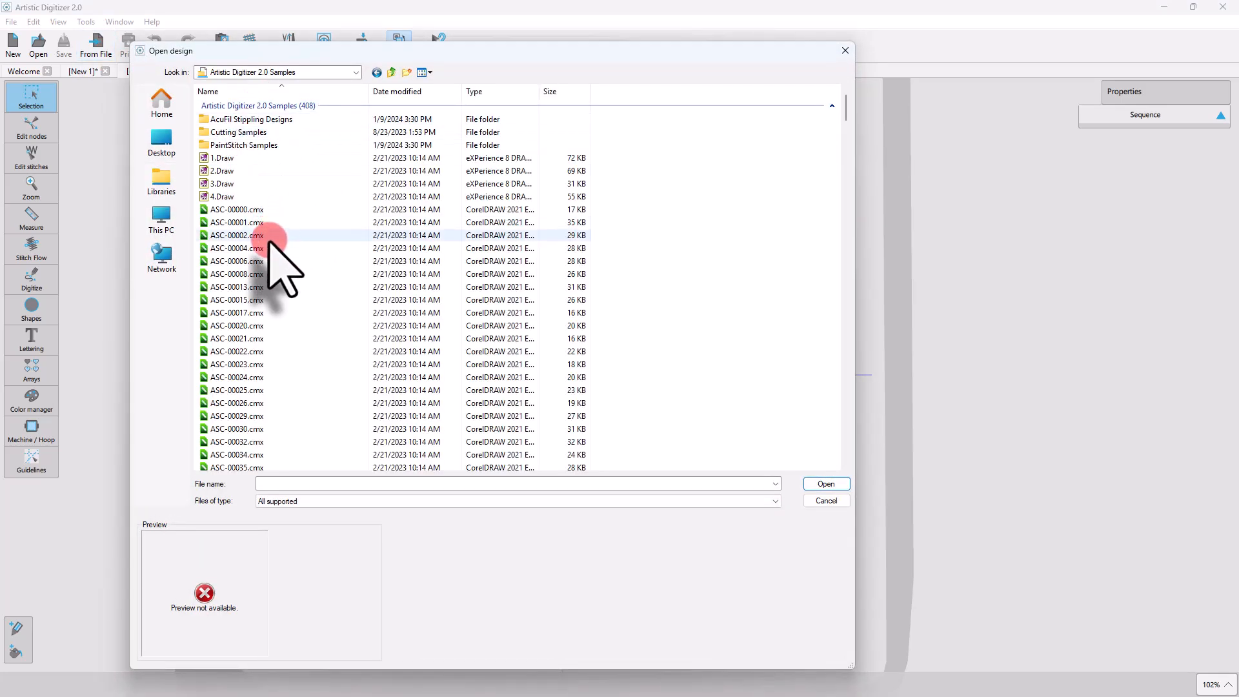
{"action": "left_click", "coordinate": [239, 209]}
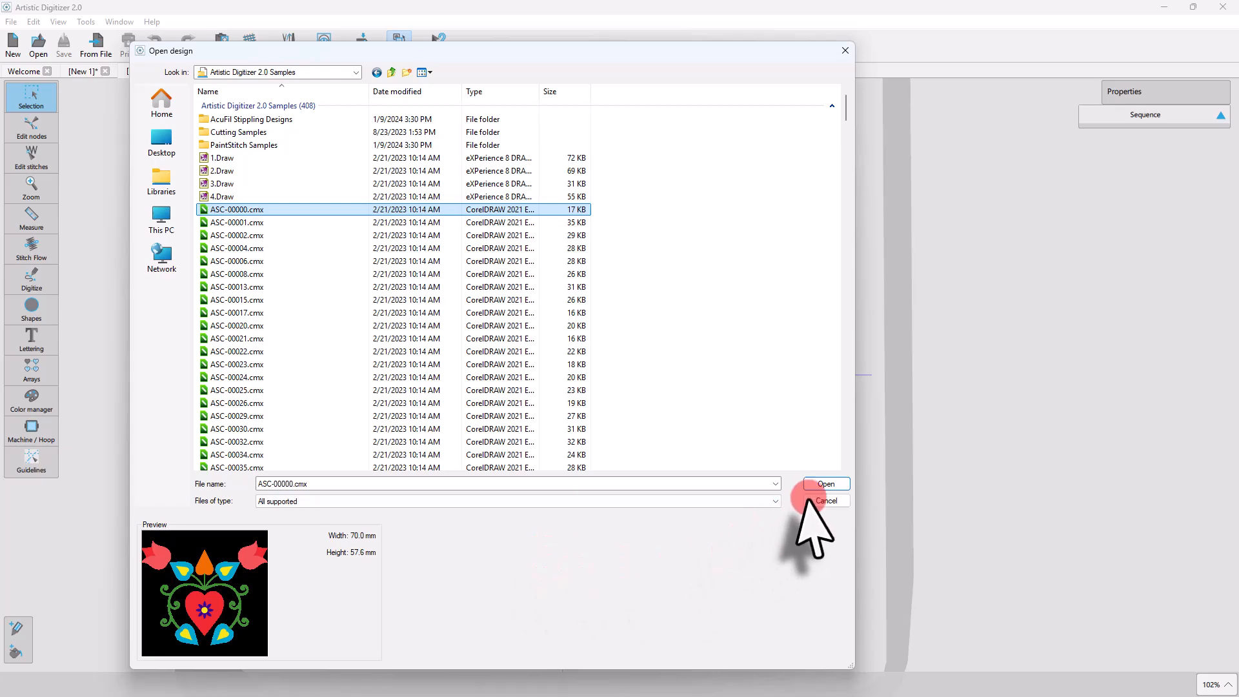
{"action": "left_click", "coordinate": [823, 485]}
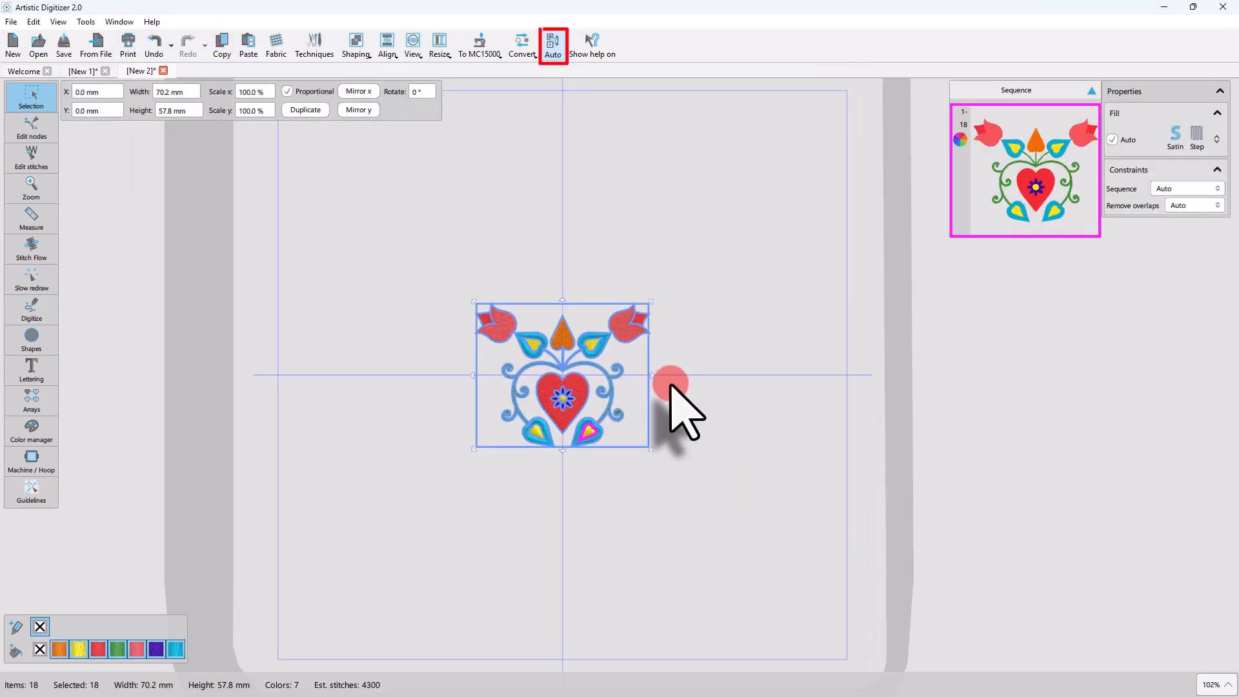
Simulate the imported design's stitching order in Auto mode with Slow redraw, and return to the Selection tool.
{"action": "scroll", "coordinate": [635, 363], "scroll_direction": "up", "scroll_amount": 5}
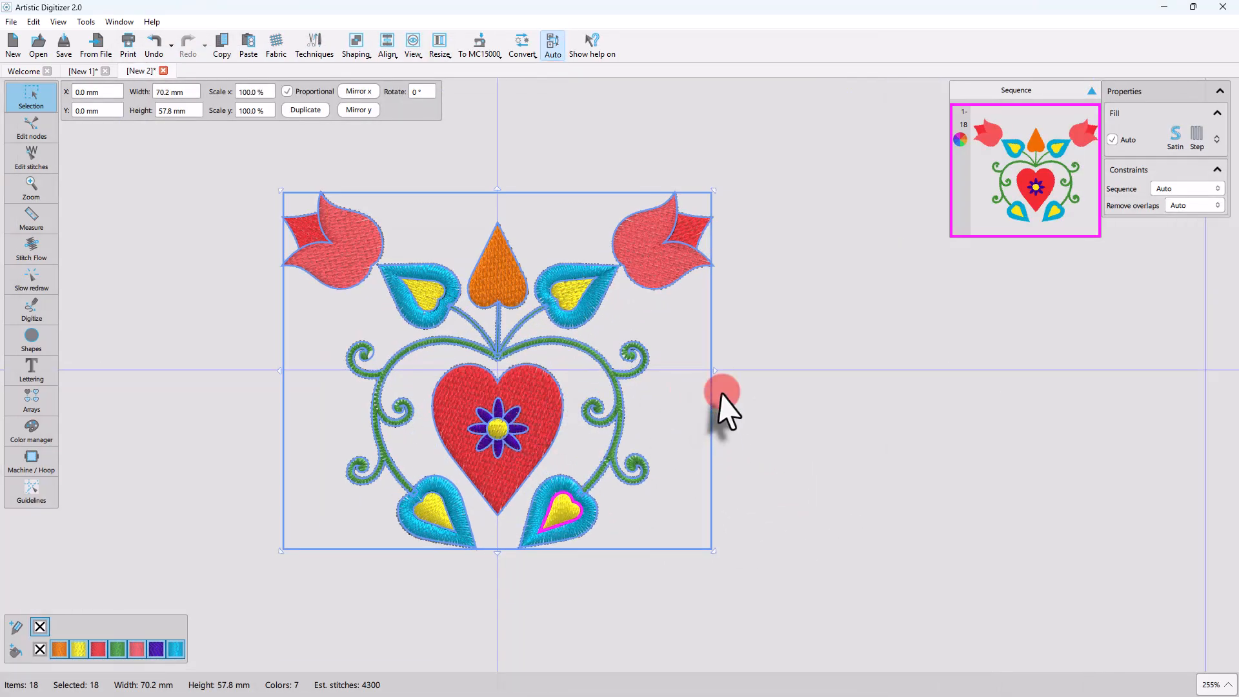
{"action": "left_click", "coordinate": [721, 394]}
{"action": "left_click", "coordinate": [40, 294]}
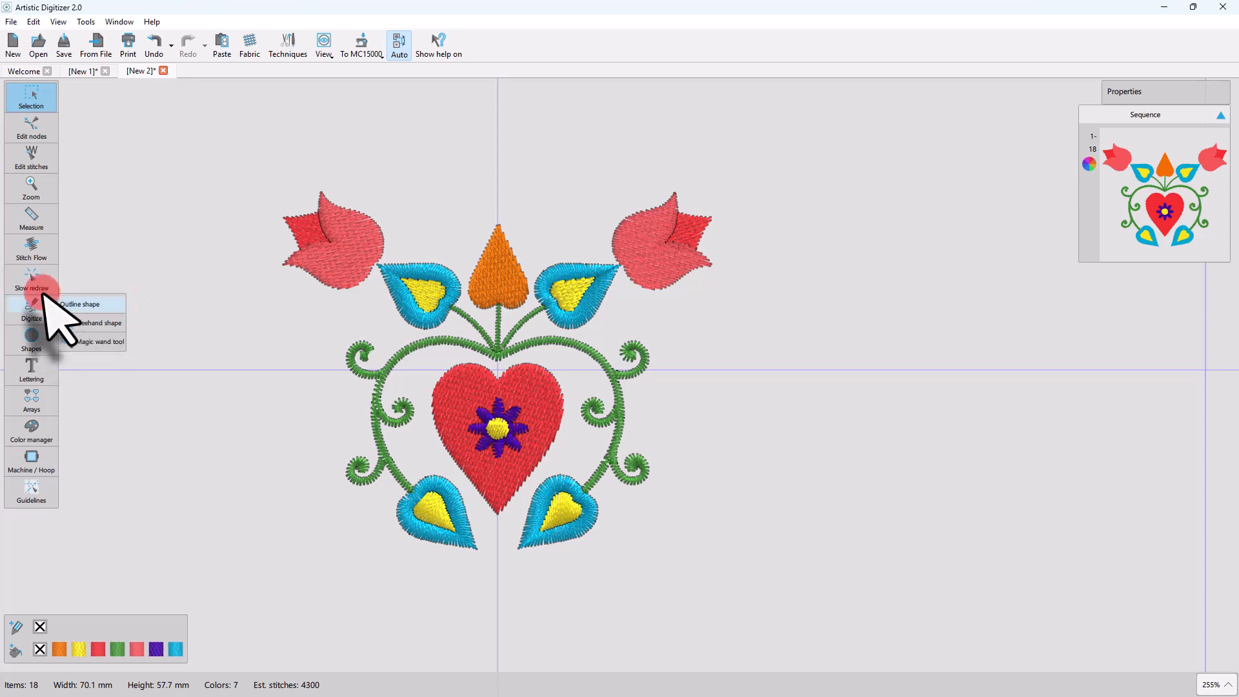
{"action": "left_click", "coordinate": [34, 283]}
{"action": "left_click_drag", "start_coordinate": [13, 621], "coordinate": [1190, 619]}
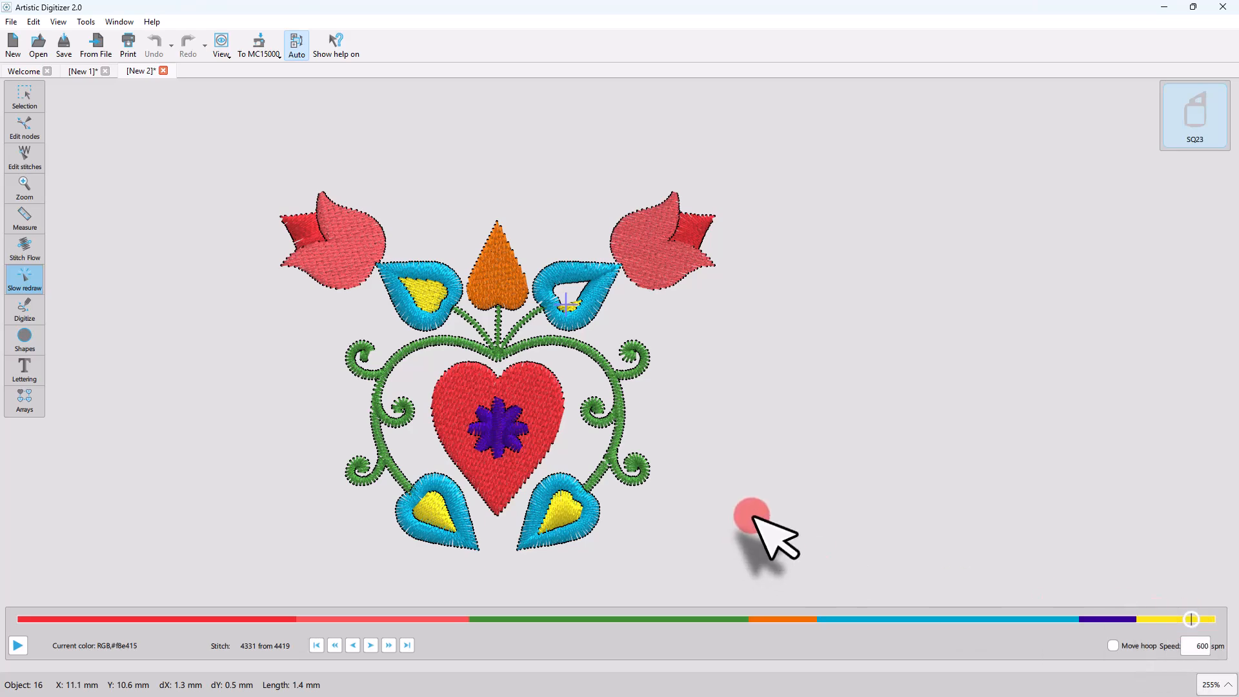
{"action": "left_click", "coordinate": [45, 95]}
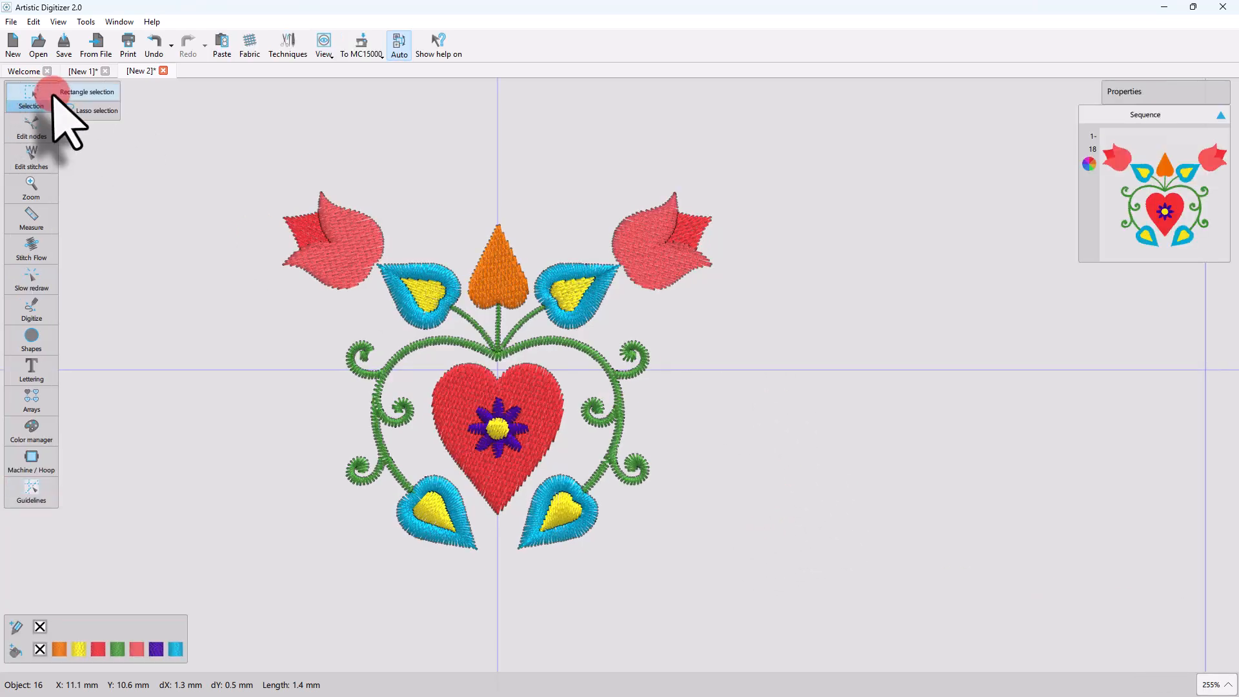
Switch the design's stitching sequence to Manual mode and check its stitching order with Slow redraw.
{"action": "left_click", "coordinate": [399, 44]}
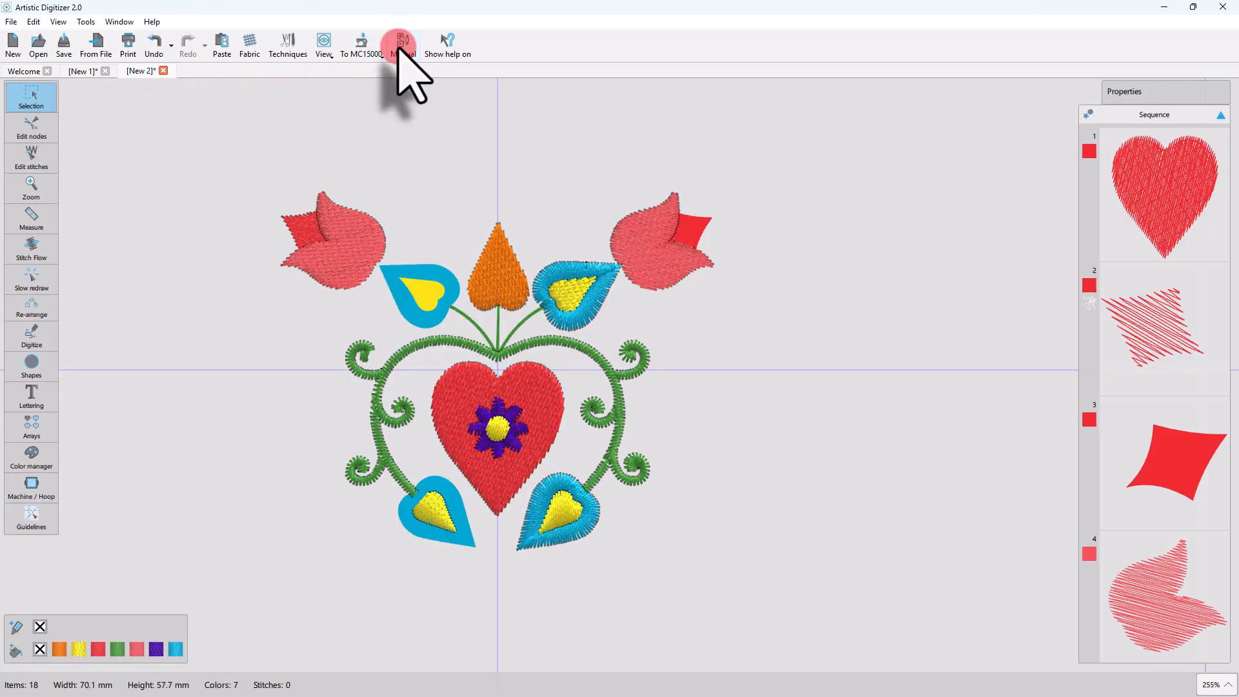
{"action": "left_click", "coordinate": [39, 284]}
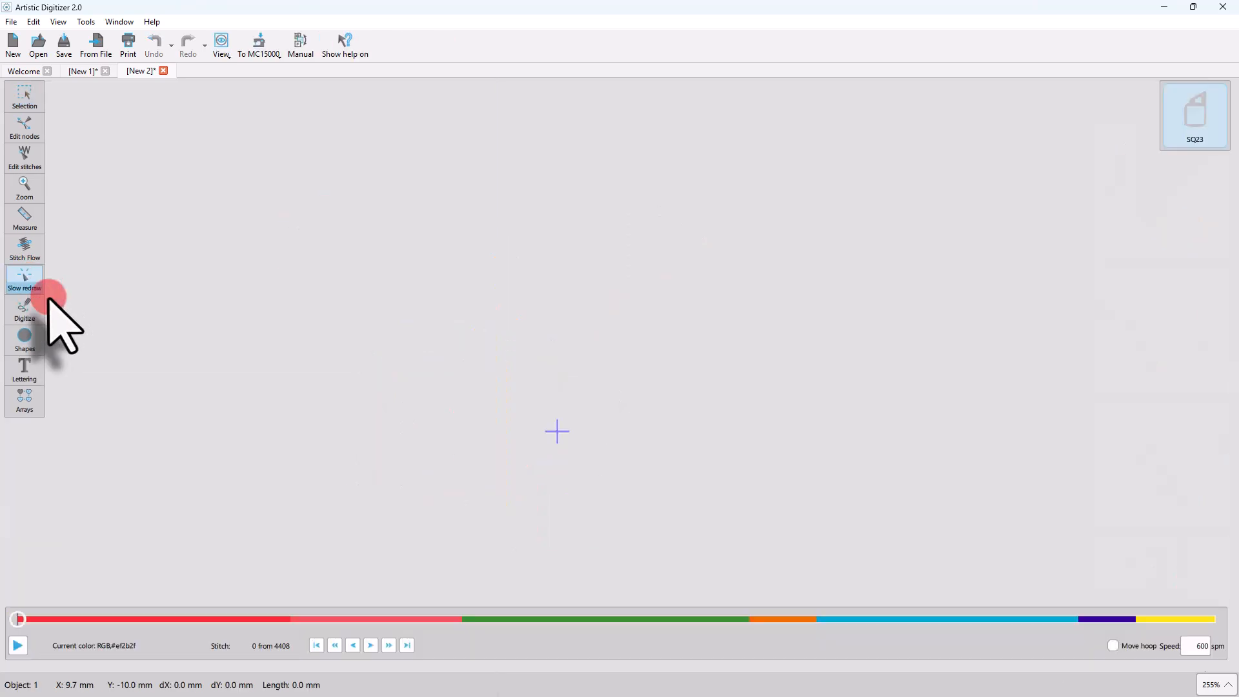
{"action": "mouse_move", "coordinate": [18, 618]}
{"action": "left_mouse_down"}
{"action": "mouse_move", "coordinate": [334, 599]}
{"action": "mouse_move", "coordinate": [1159, 603]}
{"action": "mouse_move", "coordinate": [1, 567]}
{"action": "left_mouse_up"}
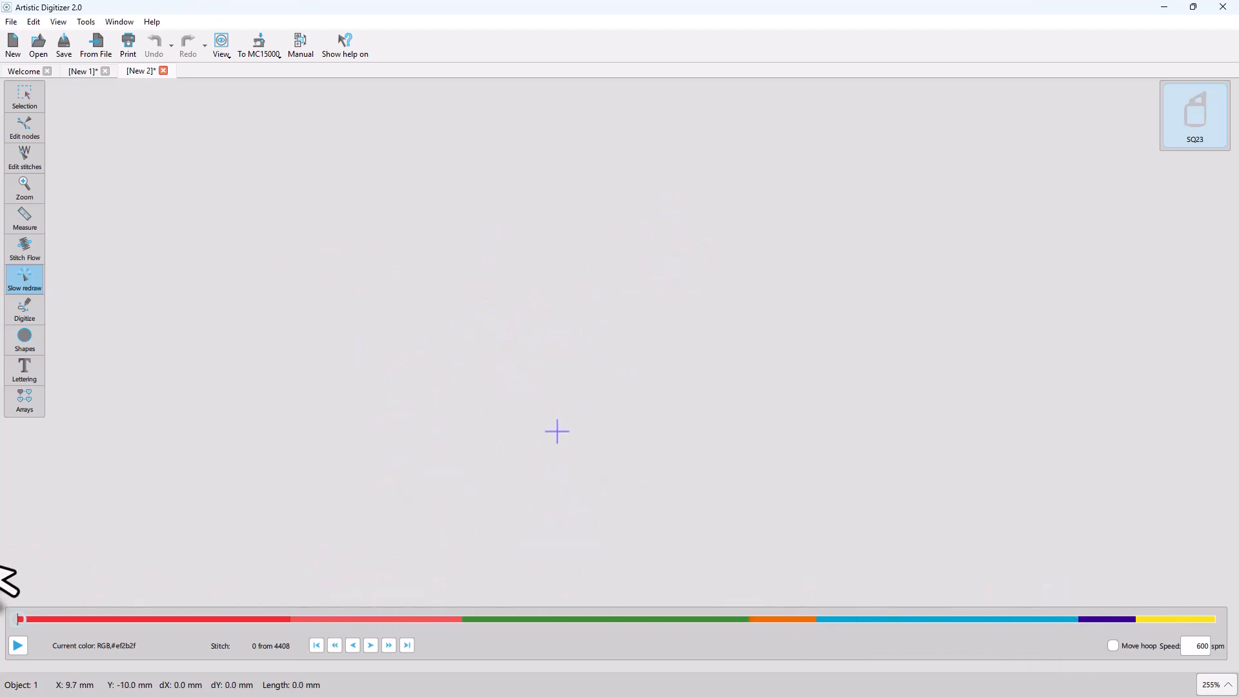
{"action": "left_click", "coordinate": [23, 96]}
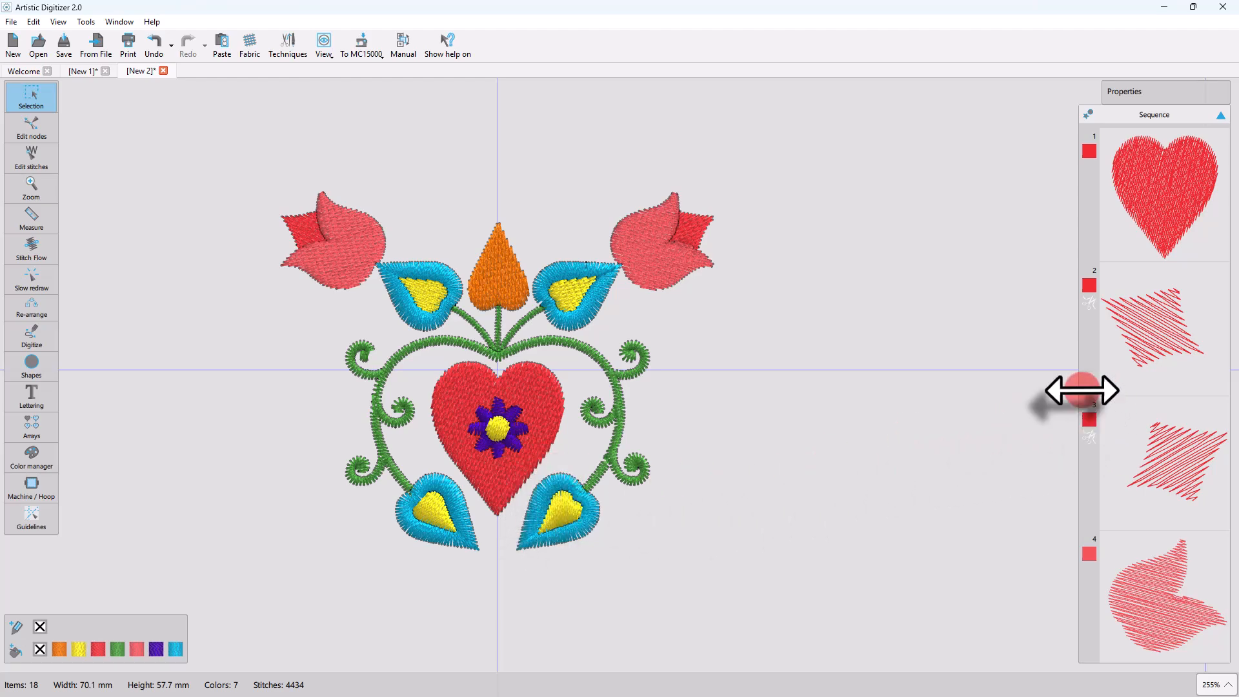
Narrow the sequence list and look through the individual objects of the design from first to last.
{"action": "left_click_drag", "start_coordinate": [1082, 391], "coordinate": [1107, 387]}
{"action": "scroll", "coordinate": [1147, 411], "scroll_direction": "down", "scroll_amount": 5}
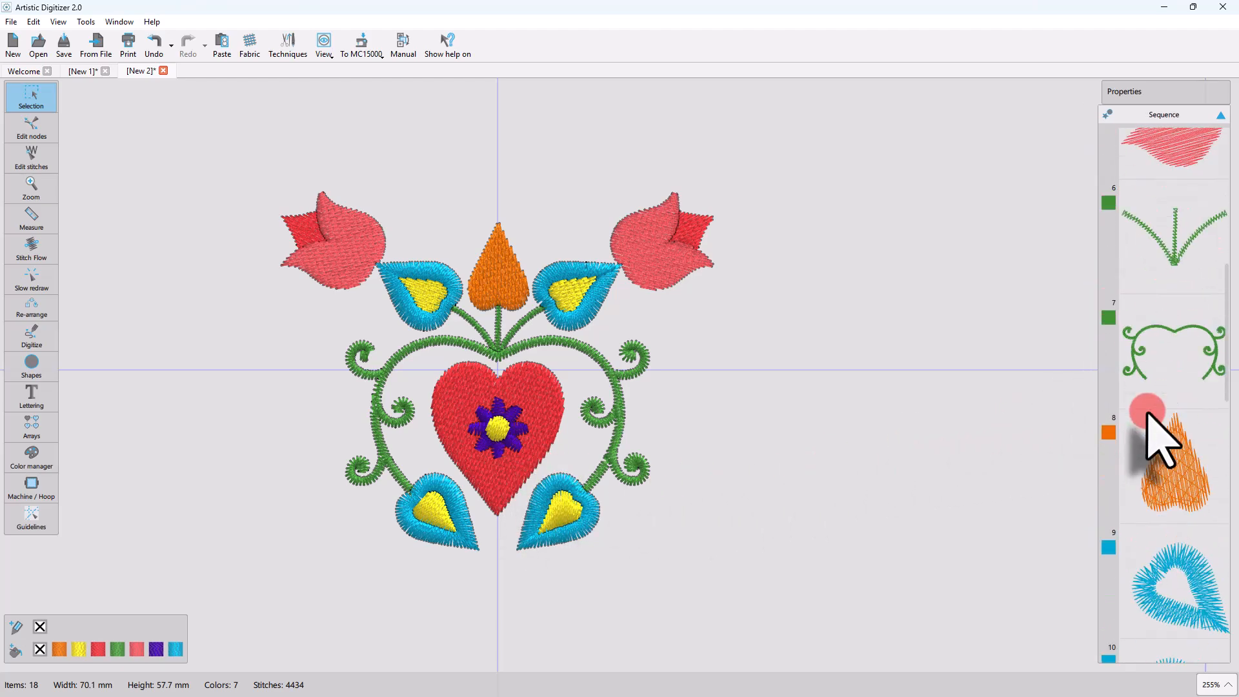
{"action": "scroll", "coordinate": [1147, 411], "scroll_direction": "down", "scroll_amount": 8}
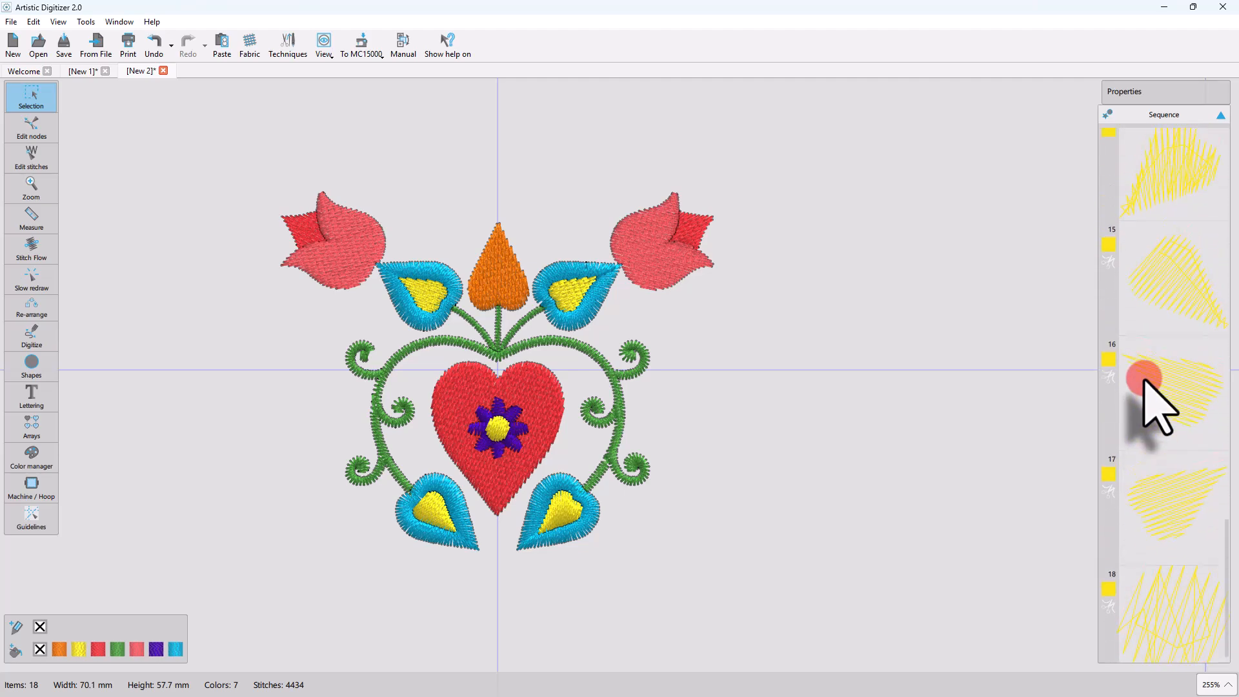
{"action": "scroll", "coordinate": [1143, 381], "scroll_direction": "up", "scroll_amount": 11}
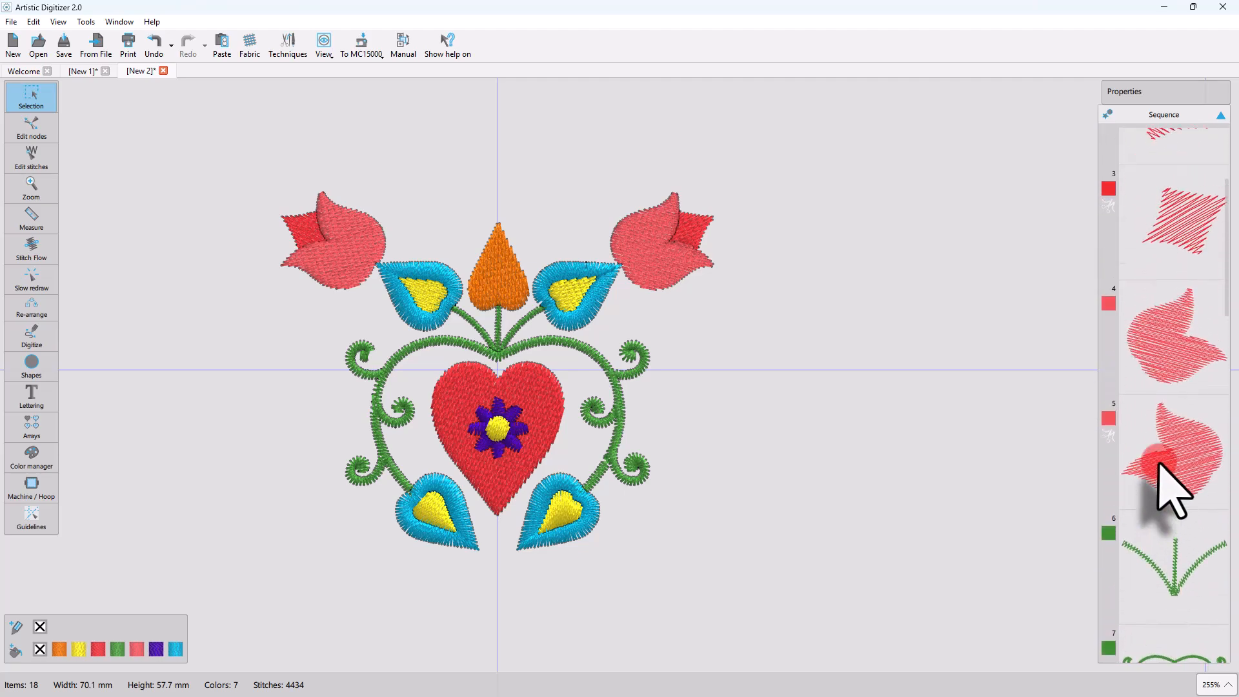
{"action": "scroll", "coordinate": [1160, 465], "scroll_direction": "down", "scroll_amount": 1}
{"action": "scroll", "coordinate": [1157, 465], "scroll_direction": "up", "scroll_amount": 2}
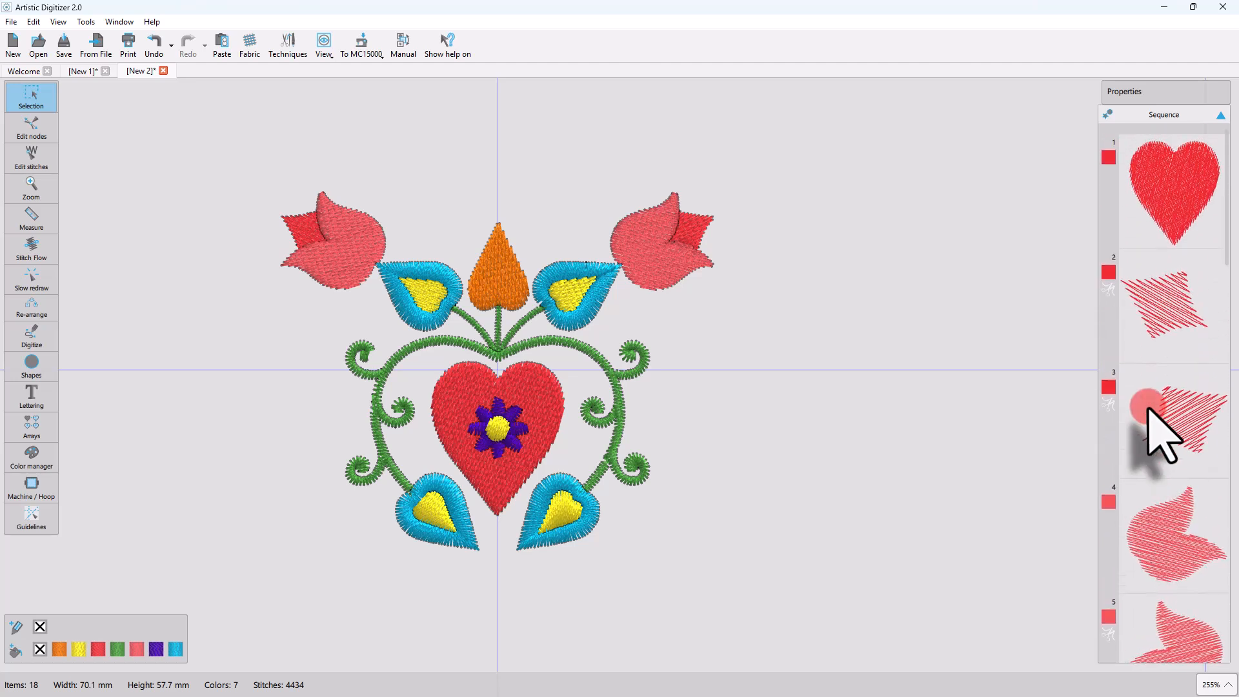
Move the two small red diamond-shaped tulip parts together ahead of the red heart in the stitching sequence.
{"action": "left_click", "coordinate": [1171, 193]}
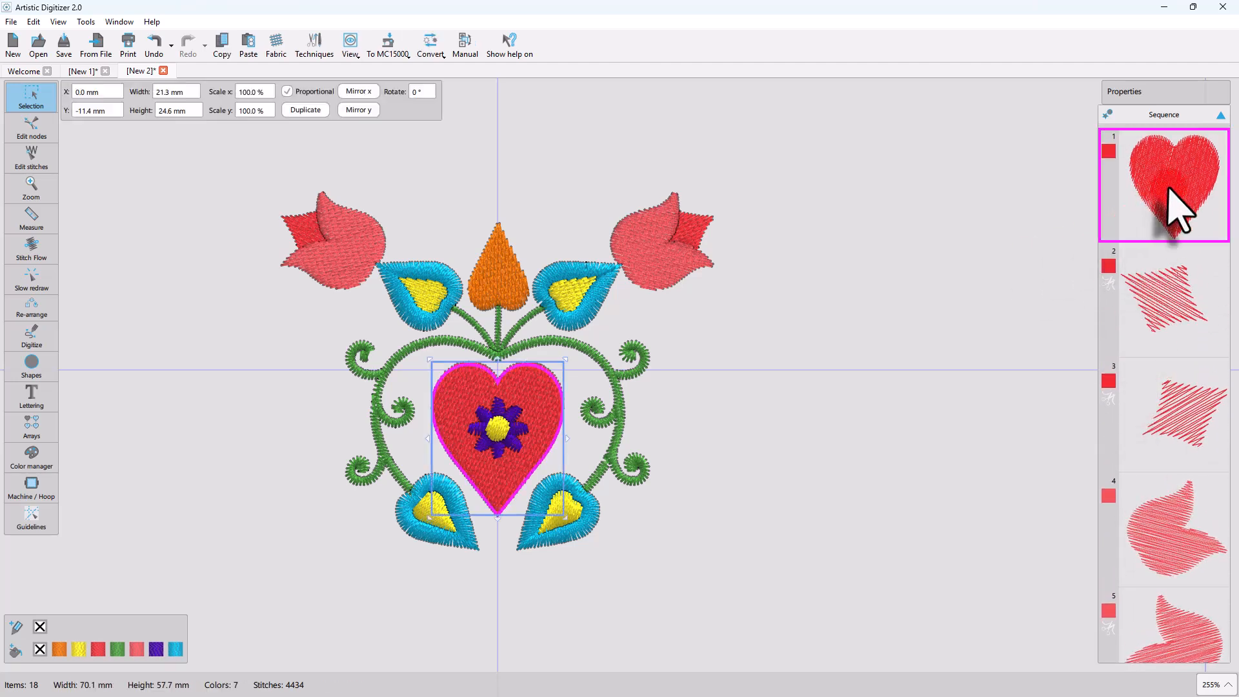
{"action": "left_click", "coordinate": [1050, 284]}
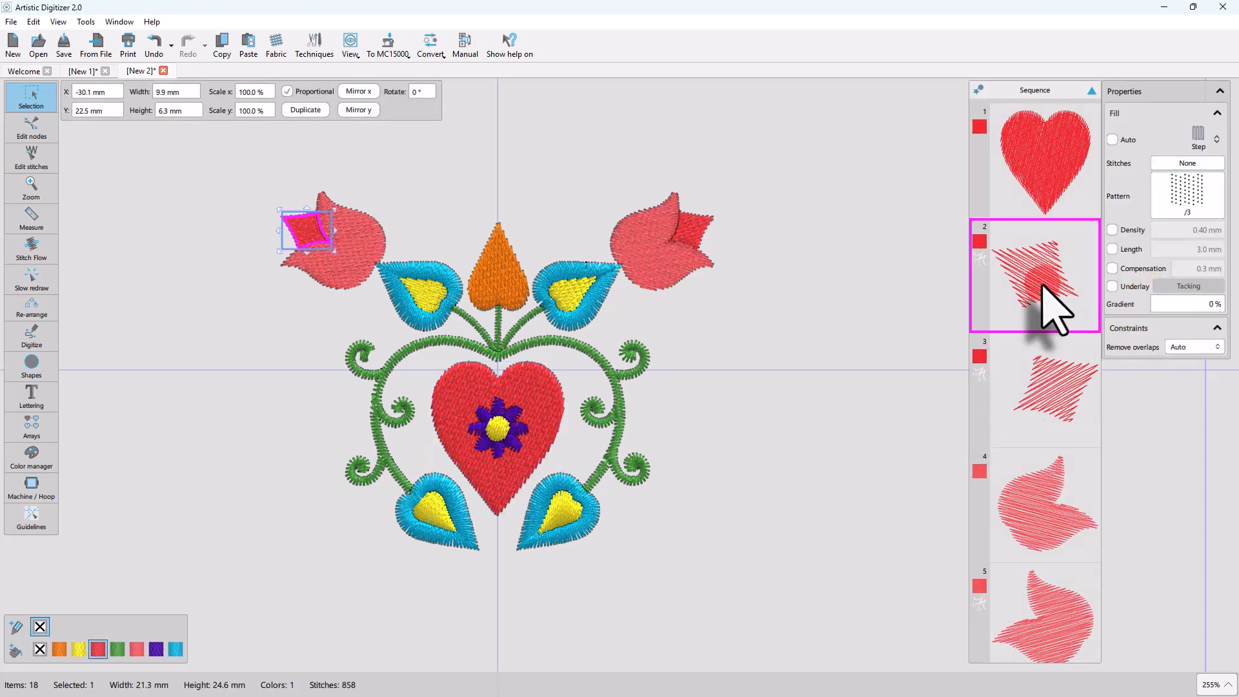
{"action": "left_click", "coordinate": [1067, 384], "text": "ctrl"}
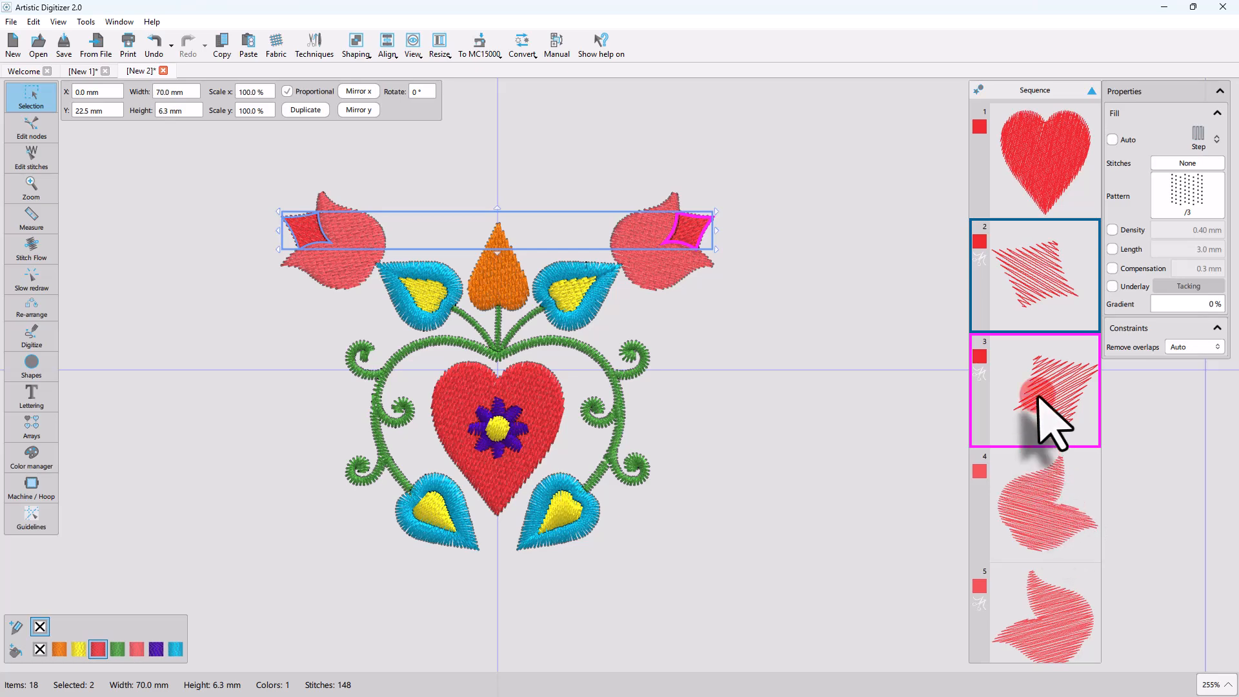
{"action": "left_click_drag", "start_coordinate": [1030, 289], "coordinate": [912, 411]}
Select the two pink tulip shapes in turn, try moving the red heart within the stitching sequence, and clear the selection.
{"action": "left_click", "coordinate": [1045, 525]}
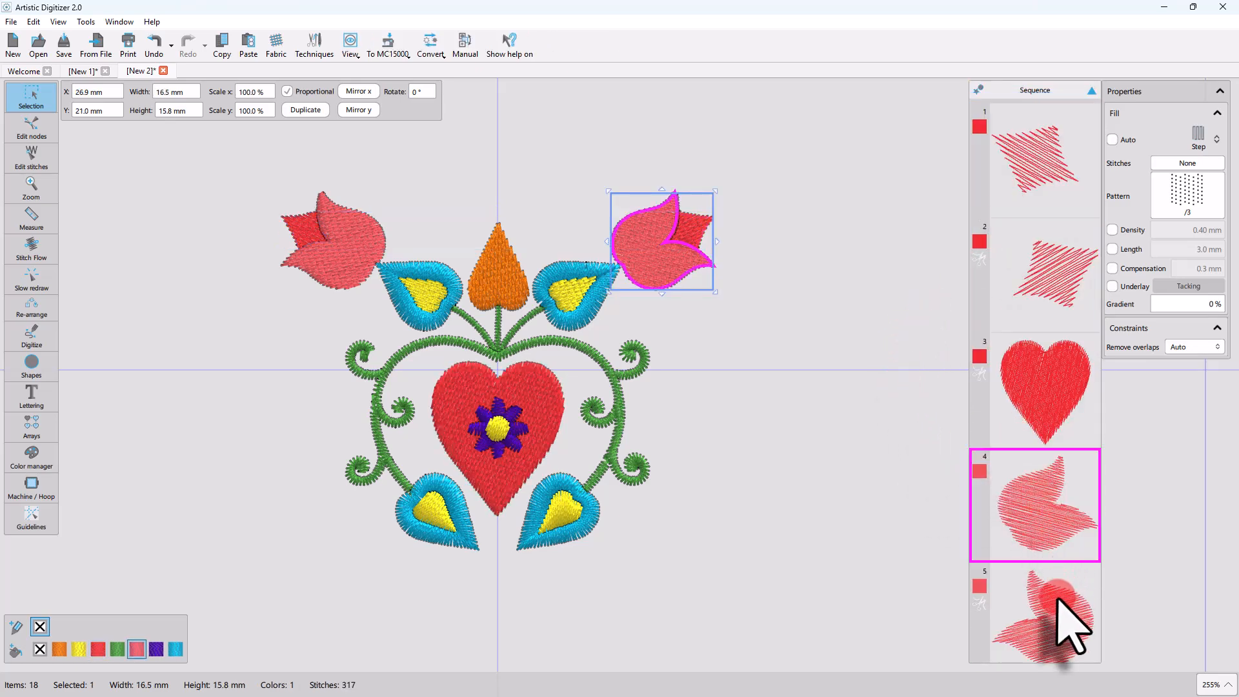
{"action": "left_click", "coordinate": [1064, 641], "text": "ctrl"}
{"action": "left_click", "coordinate": [1046, 377]}
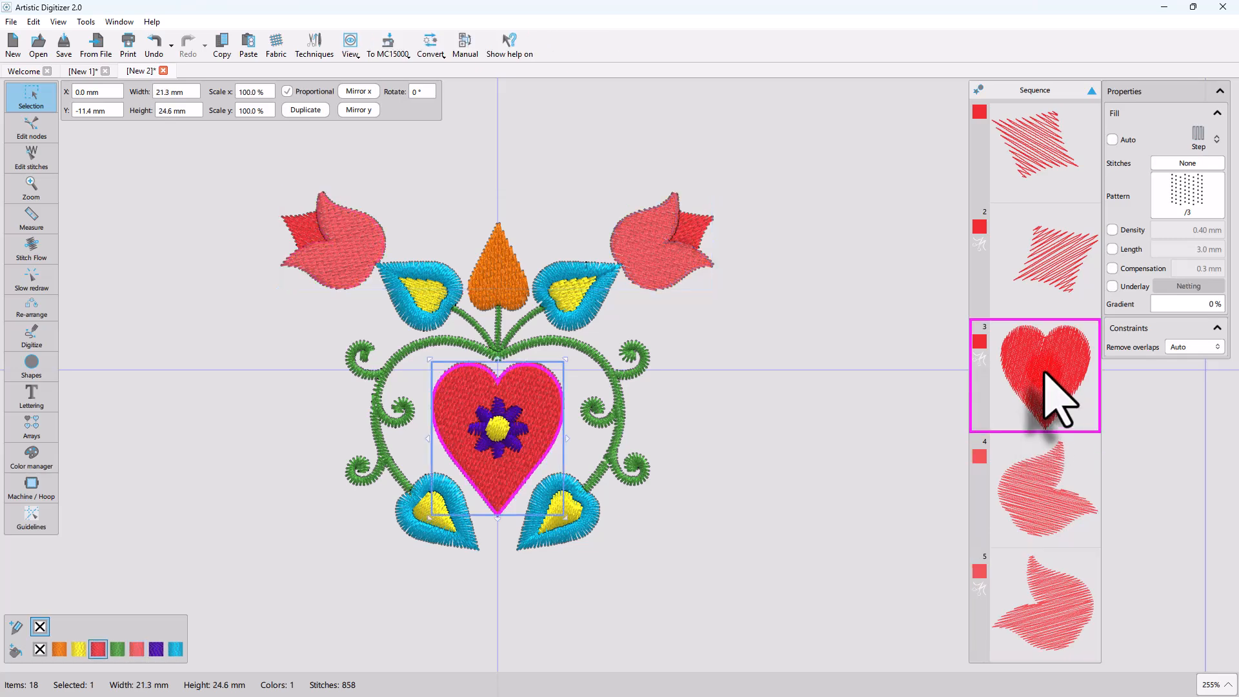
{"action": "left_click_drag", "start_coordinate": [1041, 367], "coordinate": [1040, 360]}
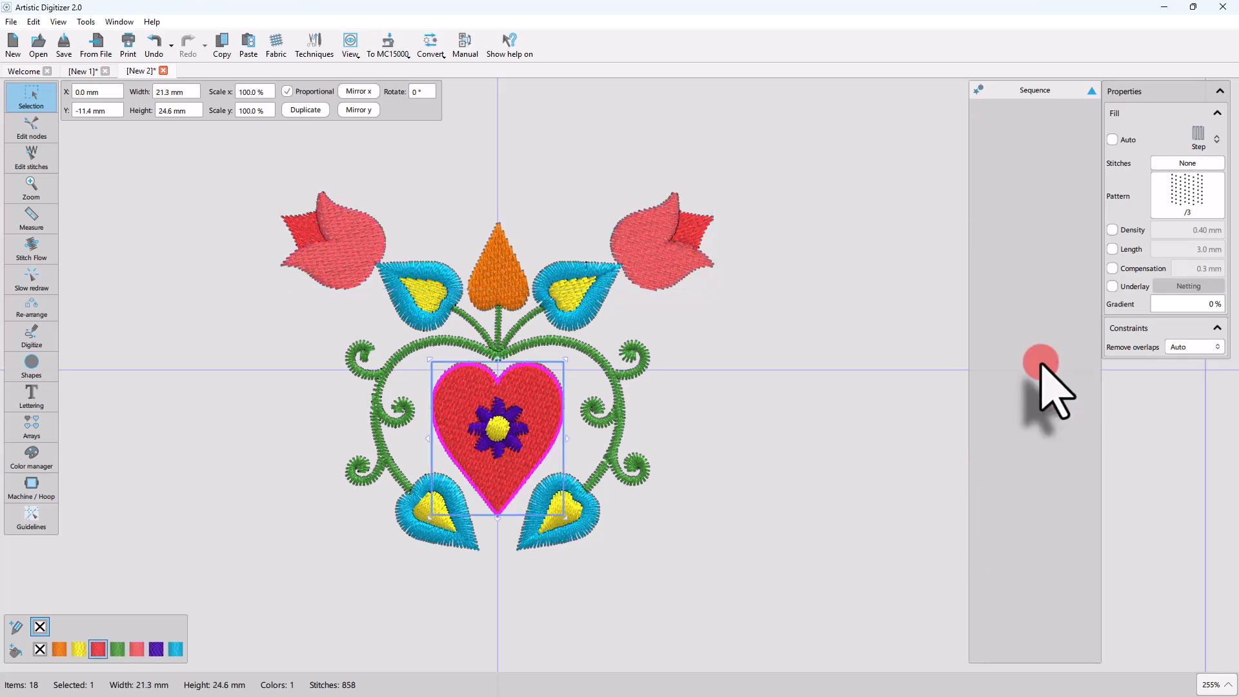
{"action": "left_click", "coordinate": [745, 480]}
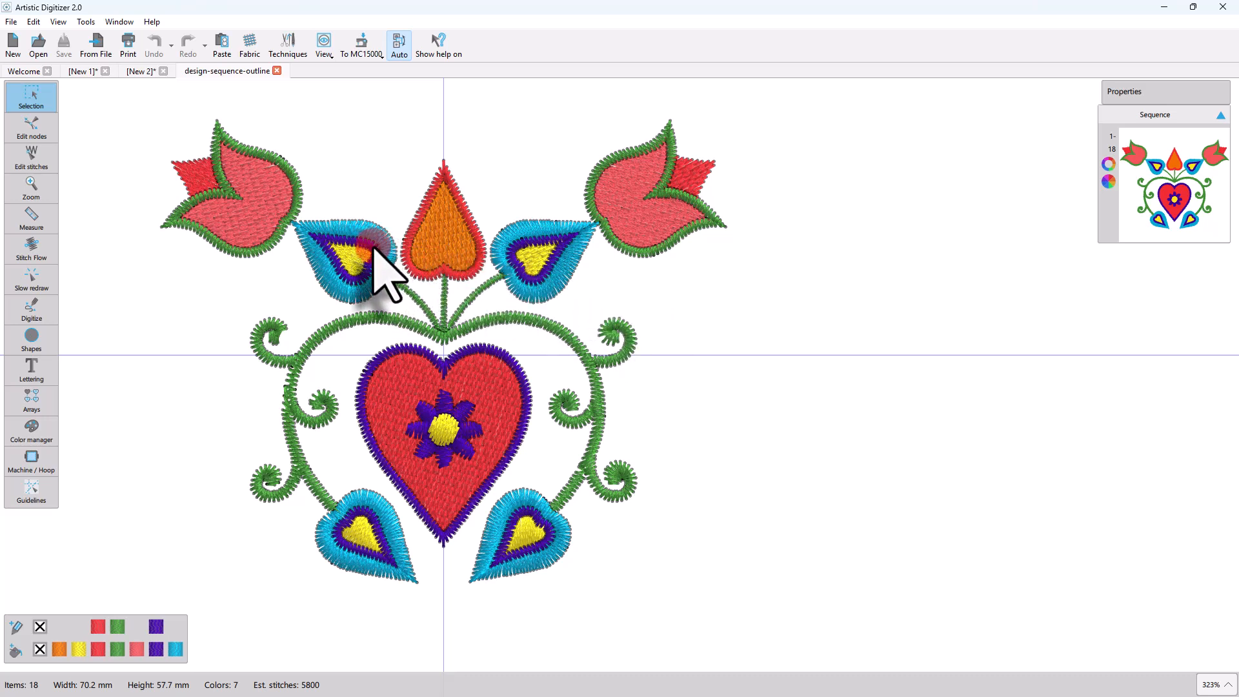
Select the outlined heart and one outlined tulip to inspect them, and simulate the design's Auto stitching order with Slow redraw.
{"action": "left_click", "coordinate": [496, 386]}
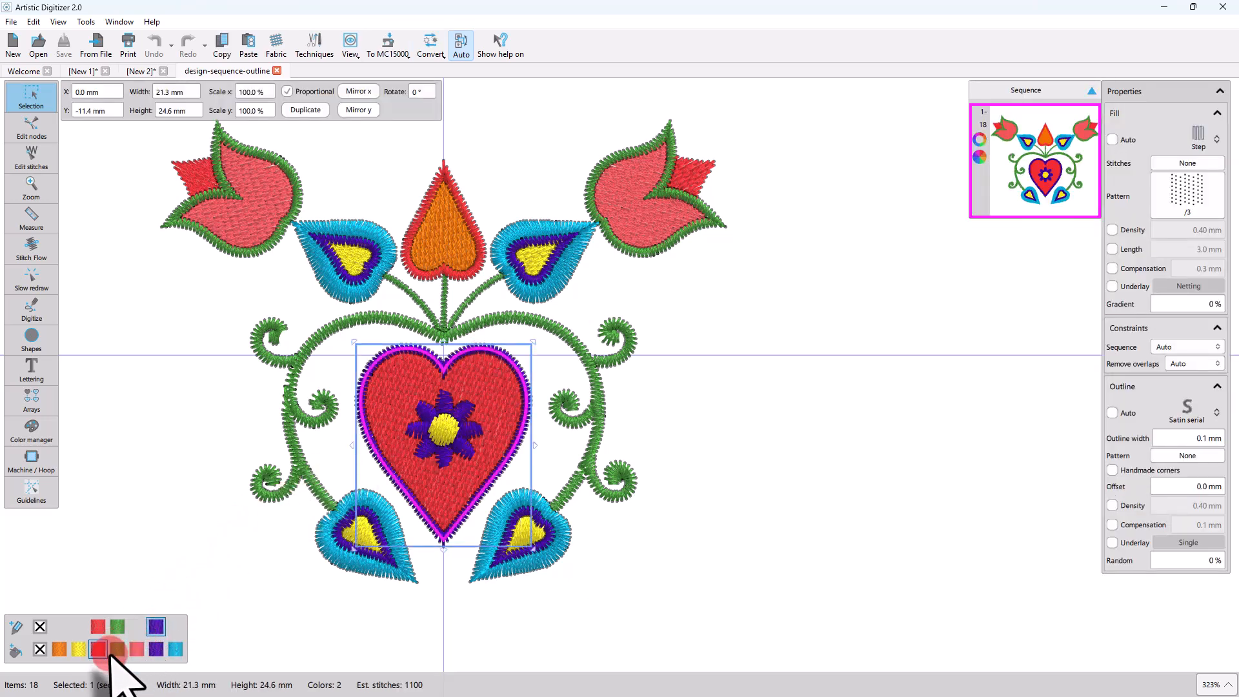
{"action": "left_click", "coordinate": [267, 249]}
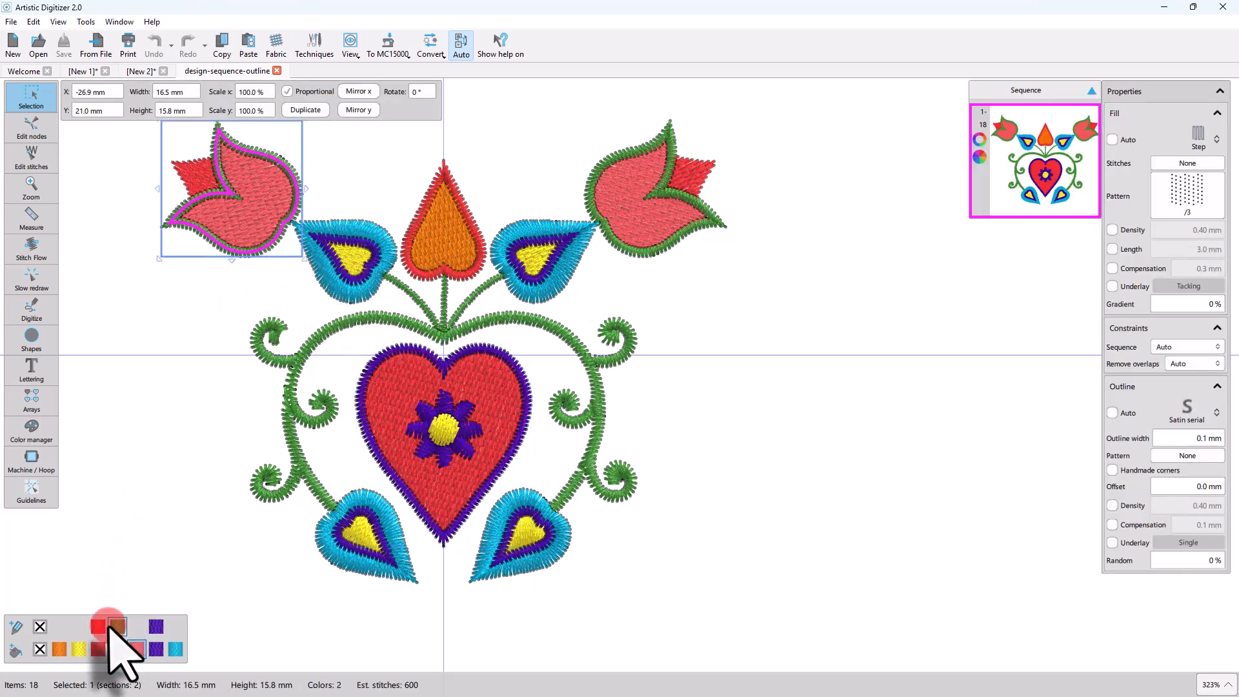
{"action": "left_click", "coordinate": [31, 279]}
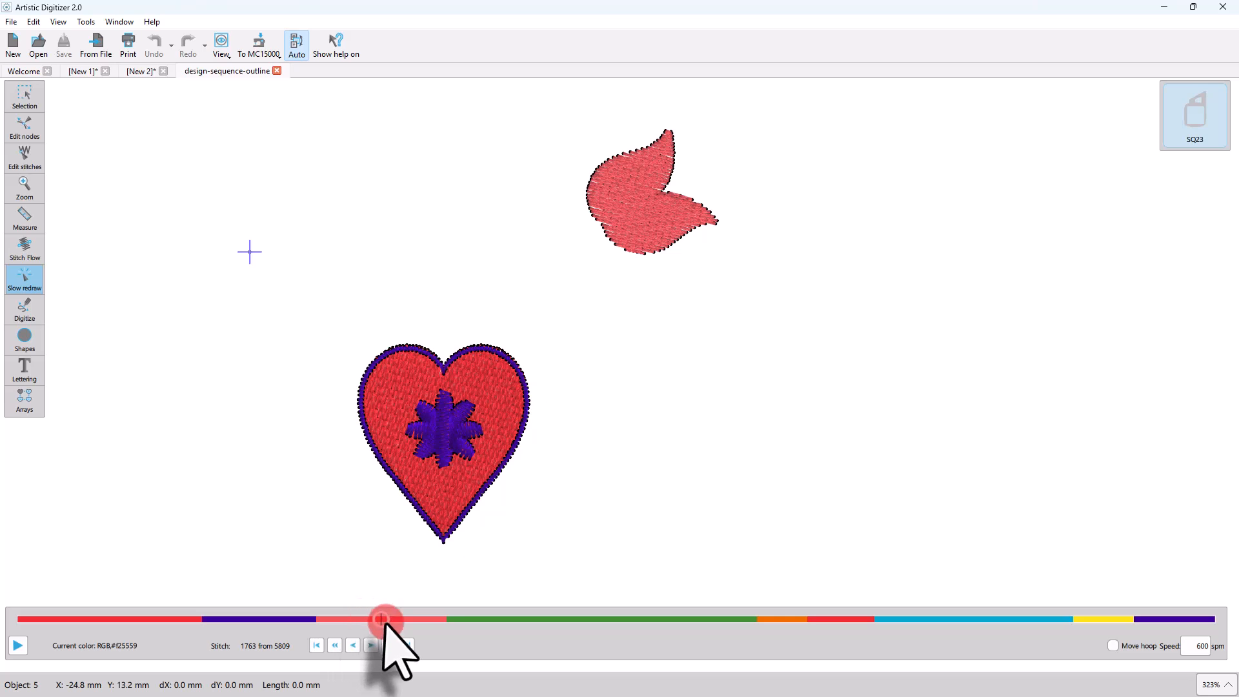
{"action": "left_click_drag", "start_coordinate": [383, 620], "coordinate": [95, 619]}
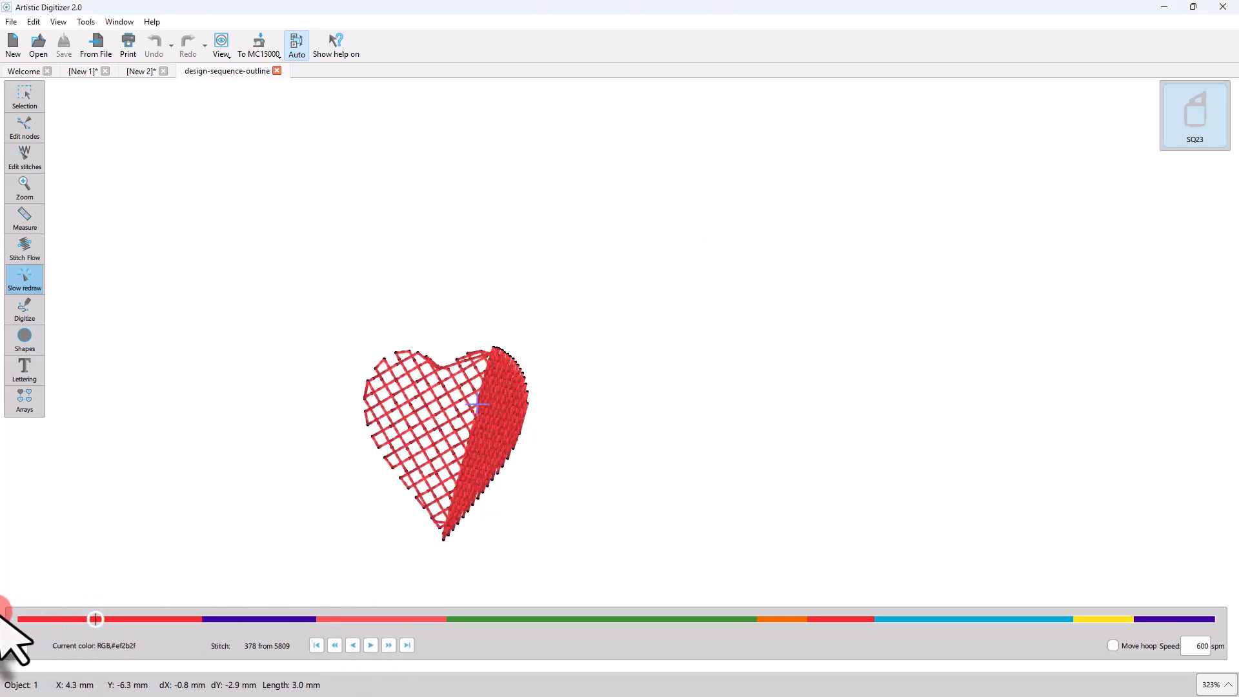
{"action": "left_click_drag", "start_coordinate": [3, 616], "coordinate": [1131, 619]}
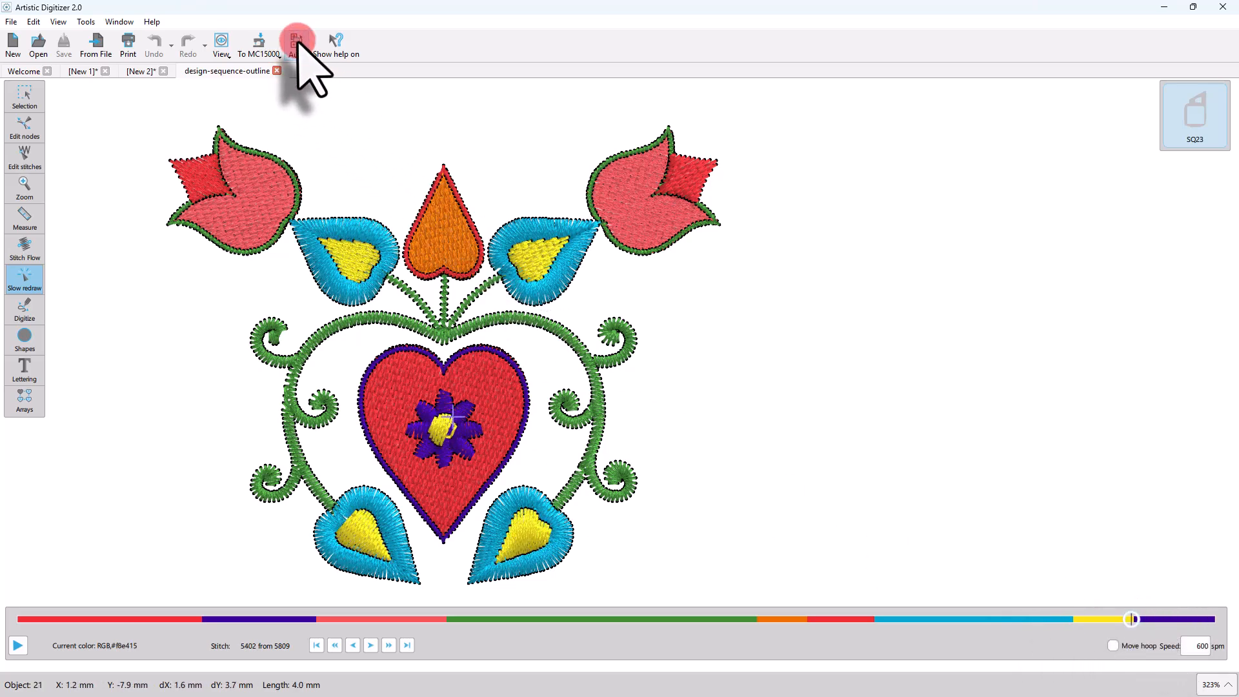
Switch the outlined design's stitching sequence to Manual mode and clear the selection.
{"action": "left_click", "coordinate": [24, 97]}
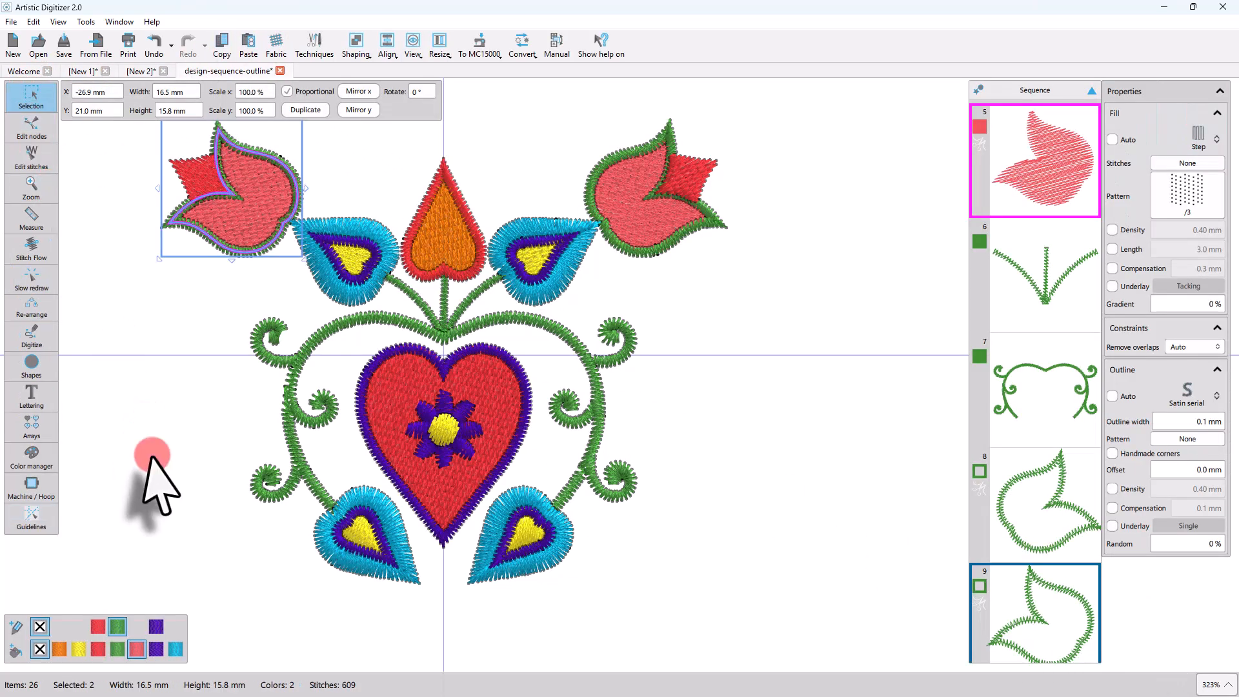
{"action": "left_click", "coordinate": [195, 560]}
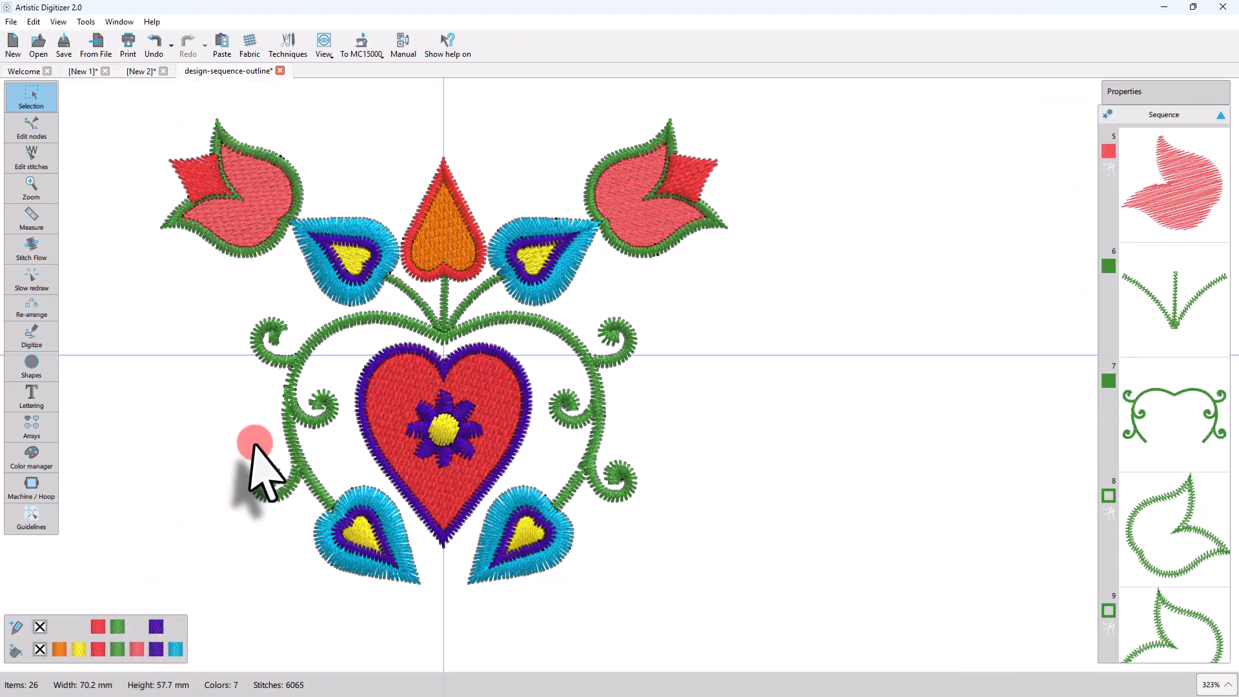
Select the large heart's purple outline, its red fill and the purple flower in turn to examine them as separate objects in the sequence.
{"action": "left_click", "coordinate": [365, 424]}
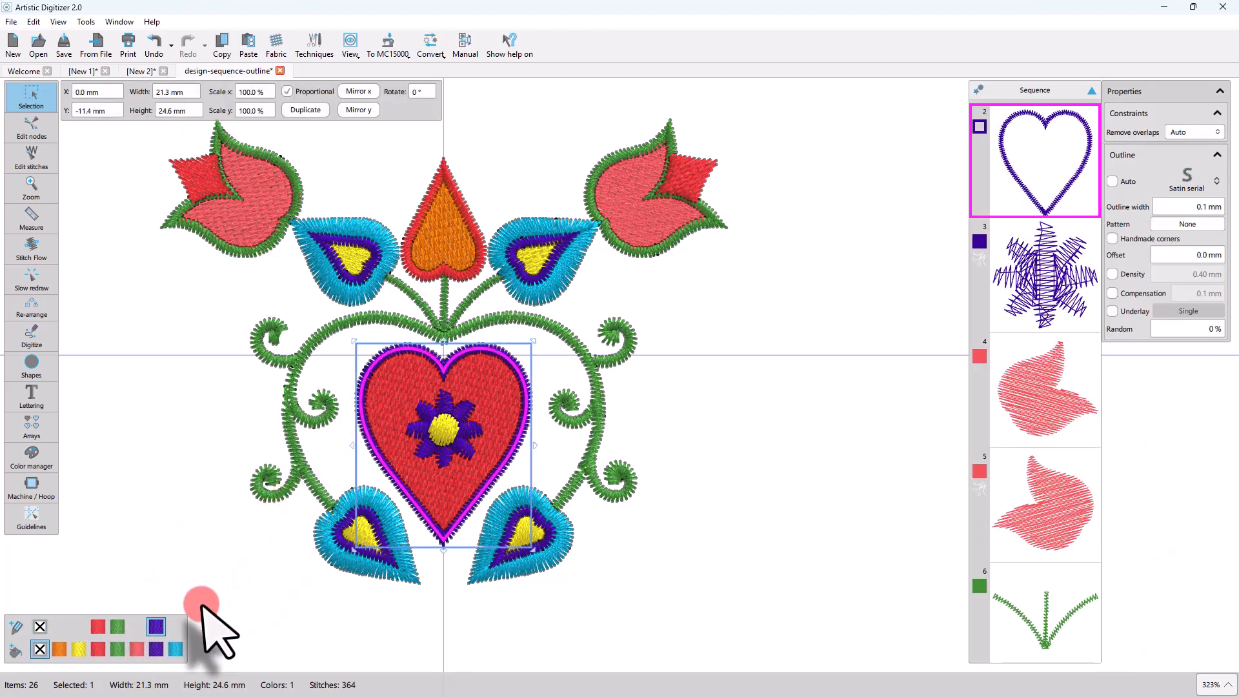
{"action": "scroll", "coordinate": [1058, 197], "scroll_direction": "up", "scroll_amount": 2}
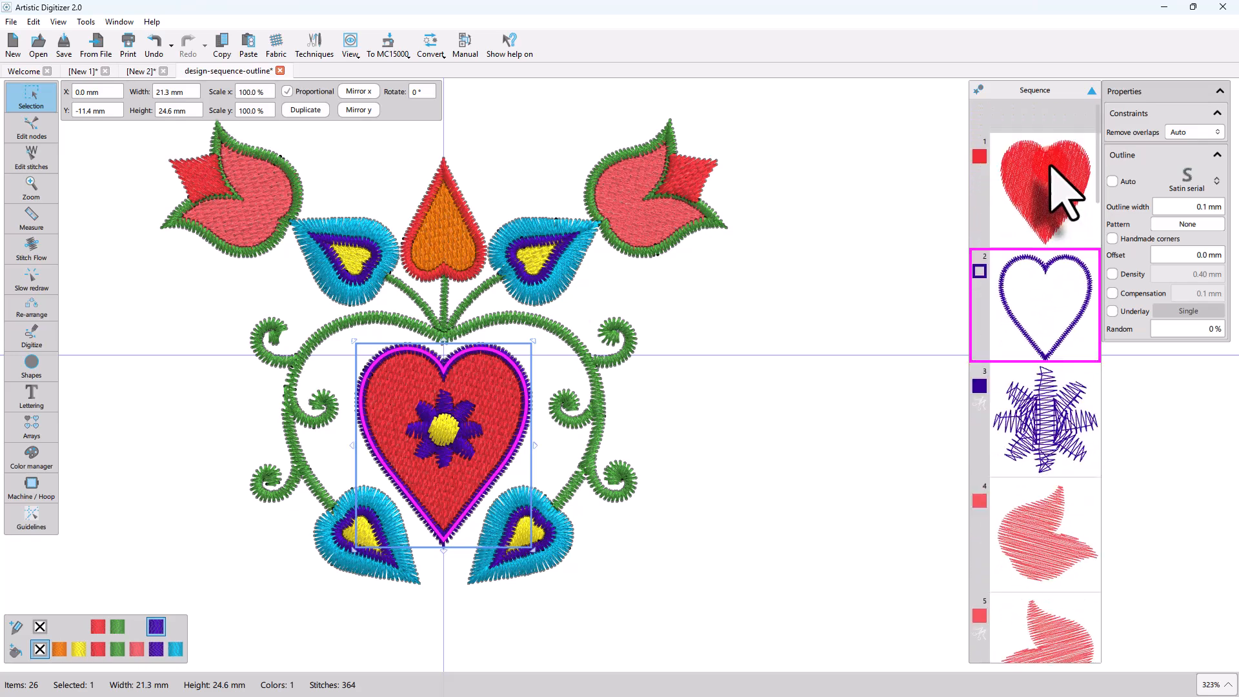
{"action": "left_click", "coordinate": [1048, 161]}
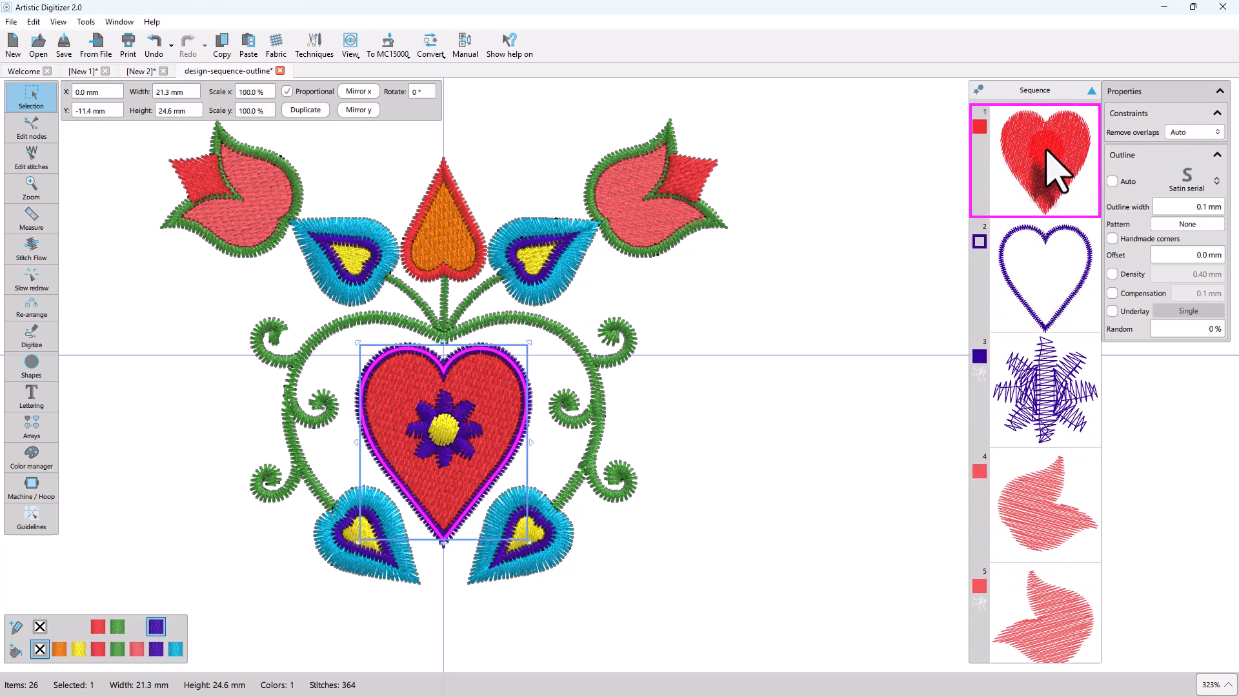
{"action": "left_click", "coordinate": [1041, 268]}
{"action": "left_click", "coordinate": [1048, 400]}
{"action": "scroll", "coordinate": [1036, 477], "scroll_direction": "down", "scroll_amount": 5}
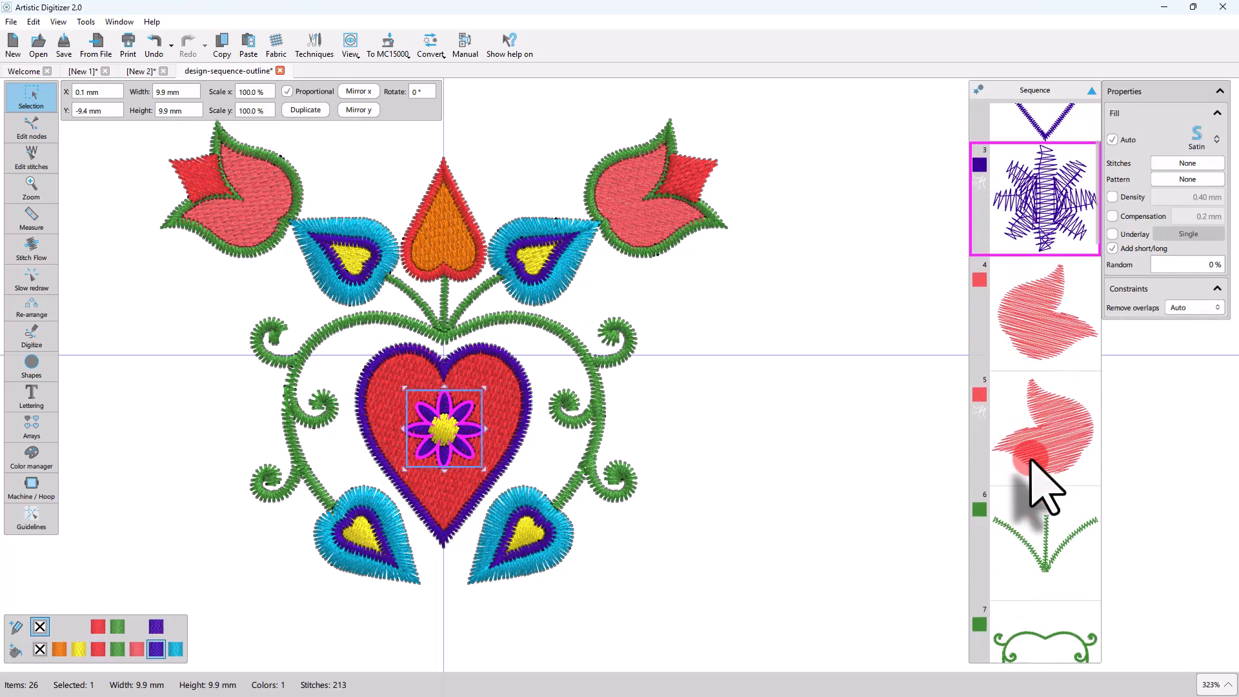
{"action": "scroll", "coordinate": [1028, 481], "scroll_direction": "up", "scroll_amount": 6}
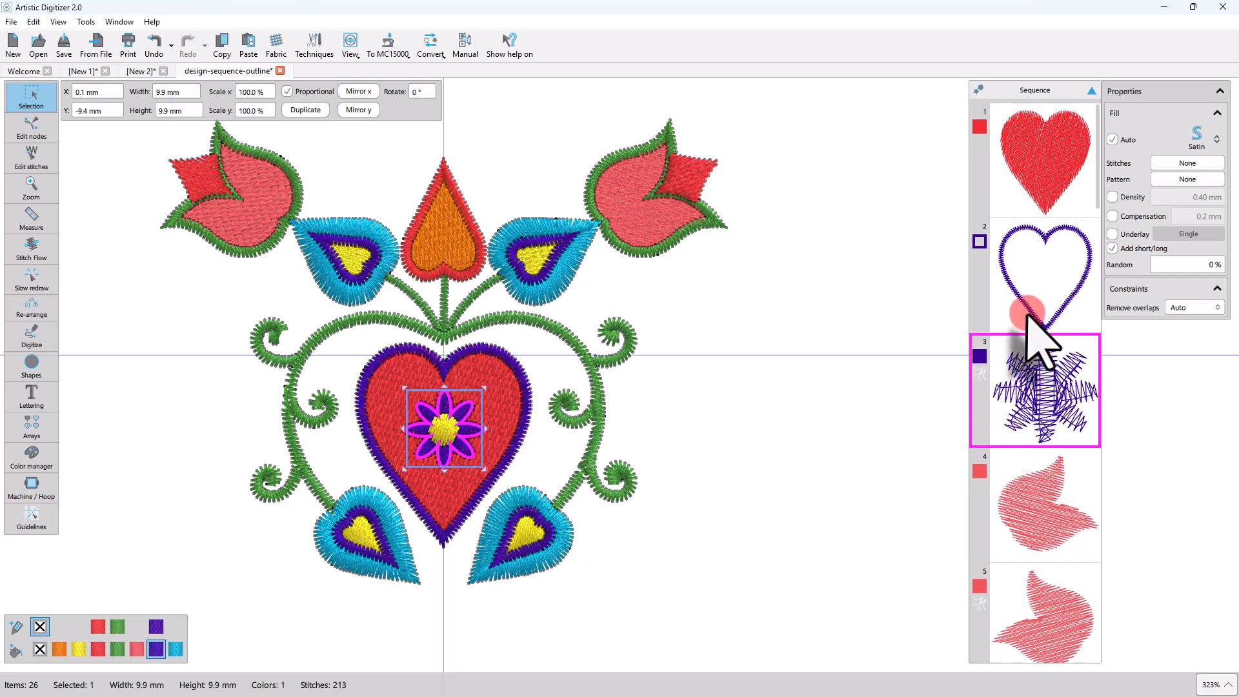
{"action": "left_click", "coordinate": [1032, 294]}
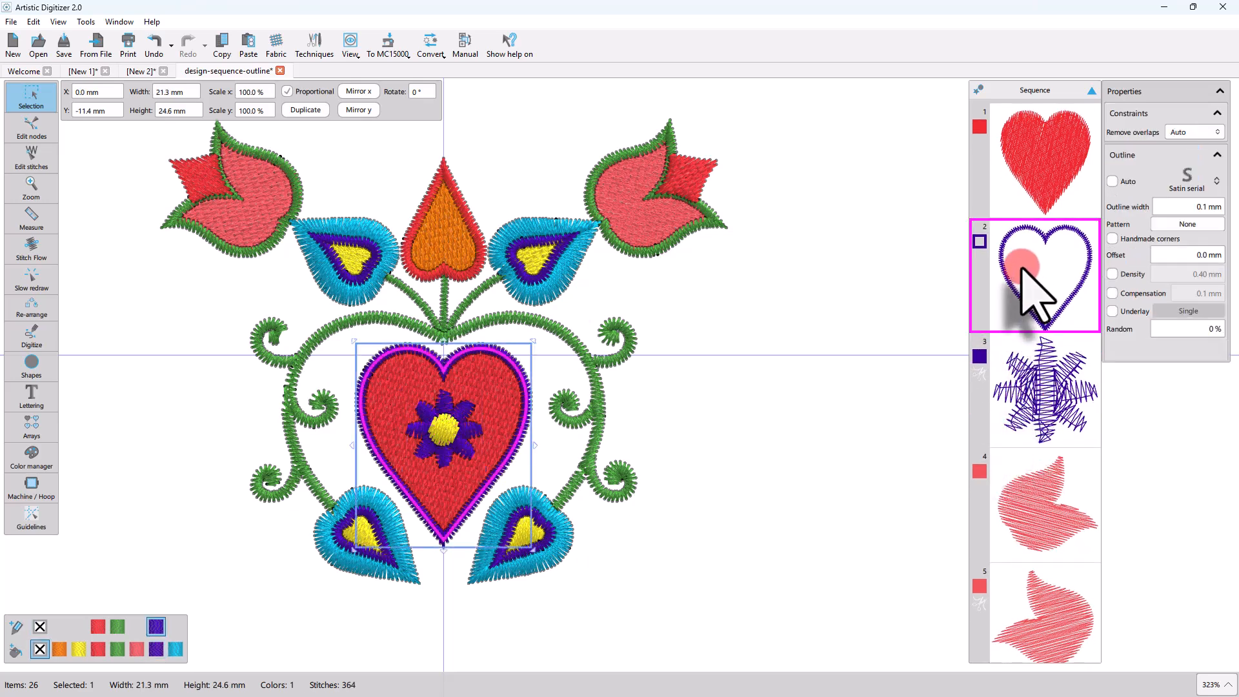
{"action": "left_click", "coordinate": [1027, 394]}
Select the two green tulip outlines and the green scrollwork in turn, and look through the following objects in the manual stitching sequence.
{"action": "scroll", "coordinate": [1027, 395], "scroll_direction": "down", "scroll_amount": 5}
{"action": "scroll", "coordinate": [1026, 400], "scroll_direction": "down", "scroll_amount": 5}
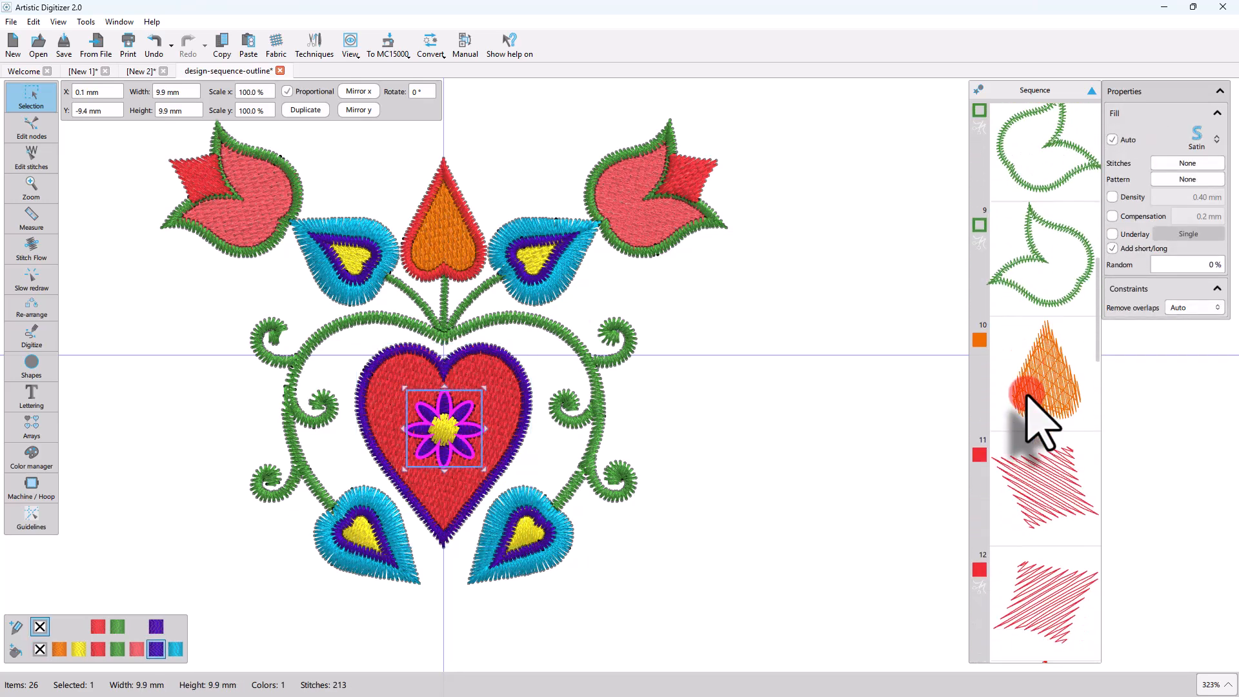
{"action": "scroll", "coordinate": [1026, 400], "scroll_direction": "up", "scroll_amount": 4}
{"action": "left_click", "coordinate": [1035, 387]}
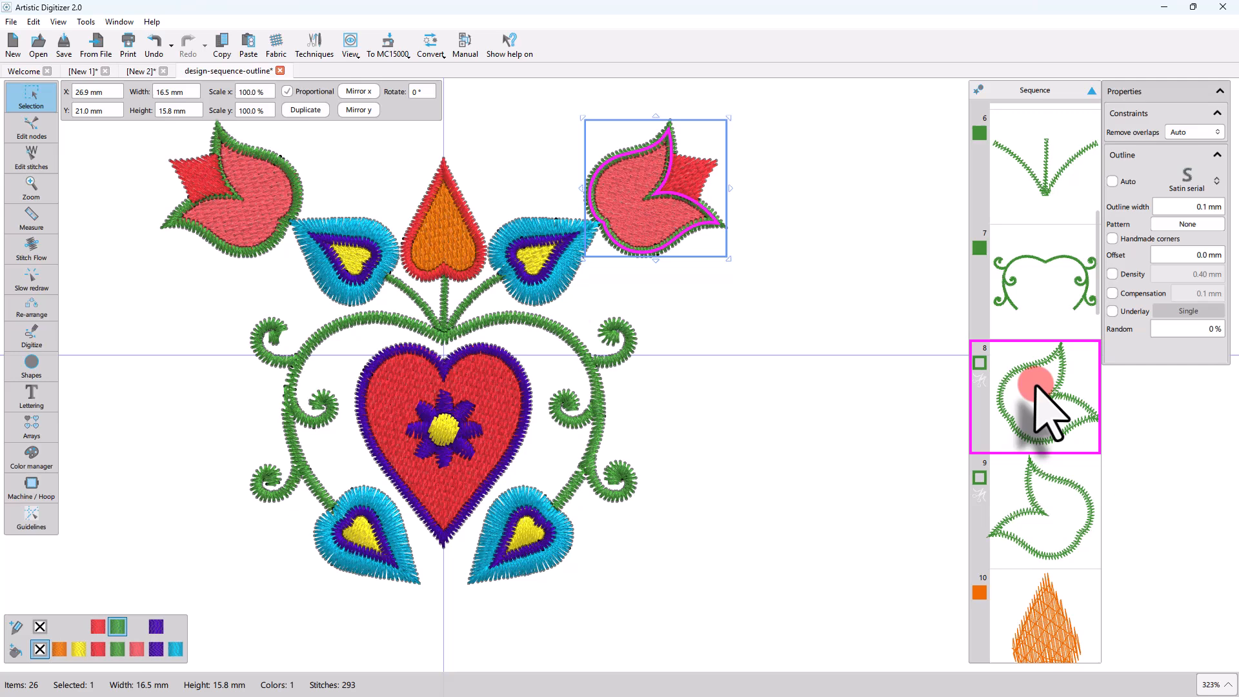
{"action": "left_click", "coordinate": [1042, 477]}
{"action": "left_click", "coordinate": [1032, 303]}
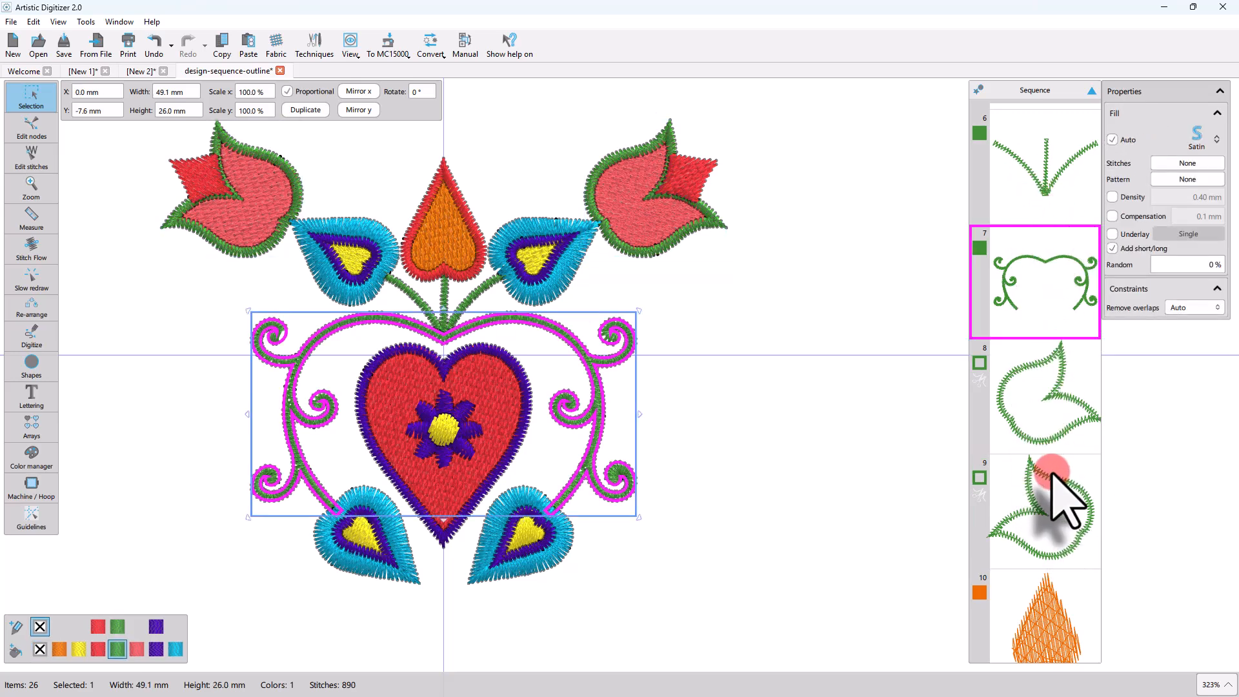
{"action": "scroll", "coordinate": [1052, 481], "scroll_direction": "down", "scroll_amount": 1}
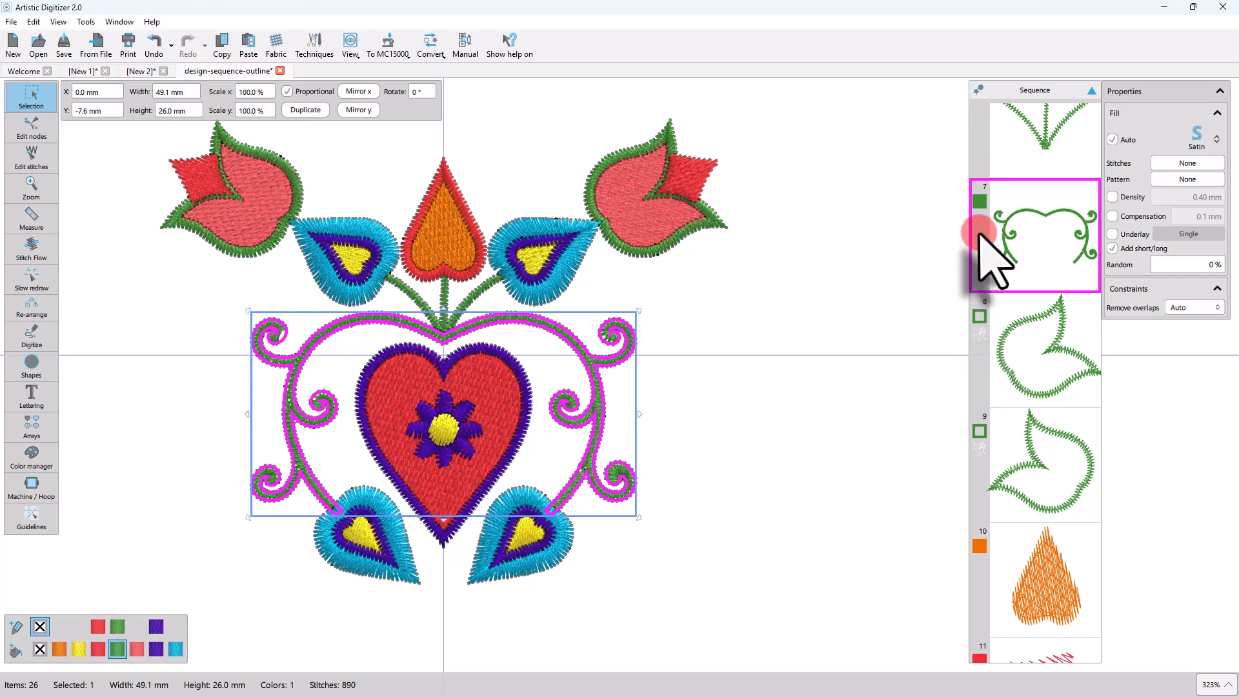
{"action": "scroll", "coordinate": [1022, 293], "scroll_direction": "up", "scroll_amount": 1}
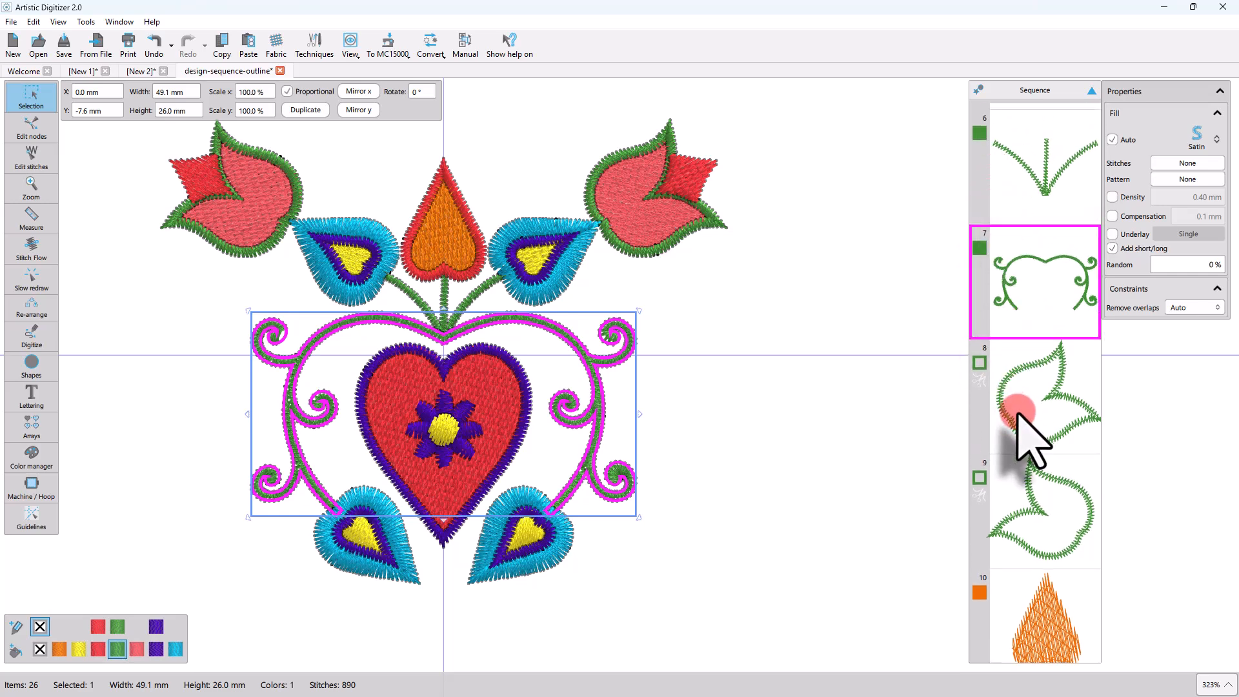
{"action": "scroll", "coordinate": [1018, 416], "scroll_direction": "down", "scroll_amount": 15}
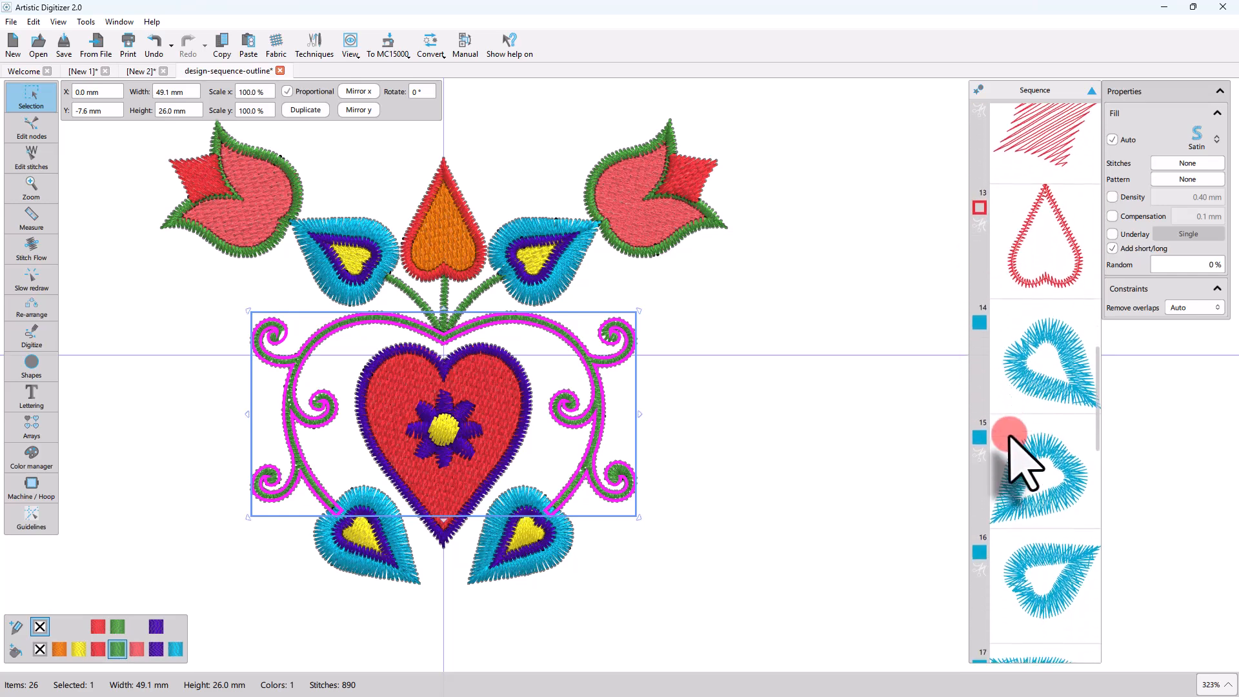
{"action": "scroll", "coordinate": [1009, 438], "scroll_direction": "up", "scroll_amount": 4}
{"action": "scroll", "coordinate": [1045, 490], "scroll_direction": "down", "scroll_amount": 2}
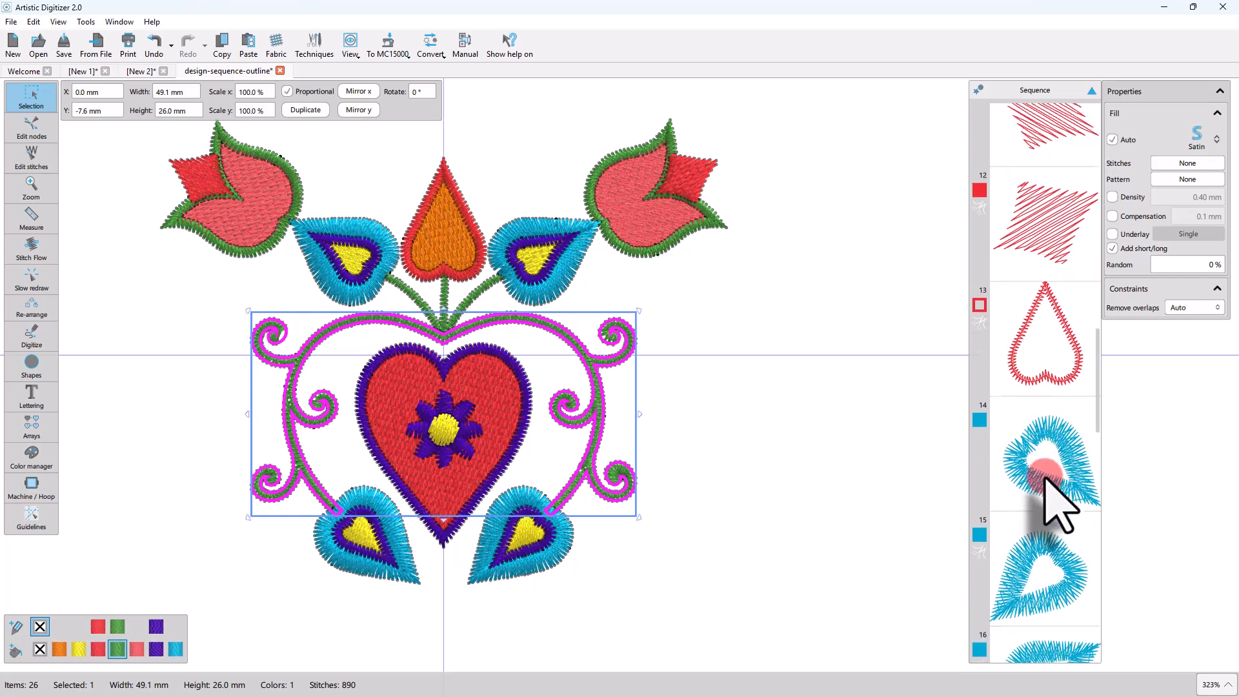
Move the red heart fill out of its purple outline to the empty area beside the design, and convert it to a green outline.
{"action": "left_click", "coordinate": [508, 394]}
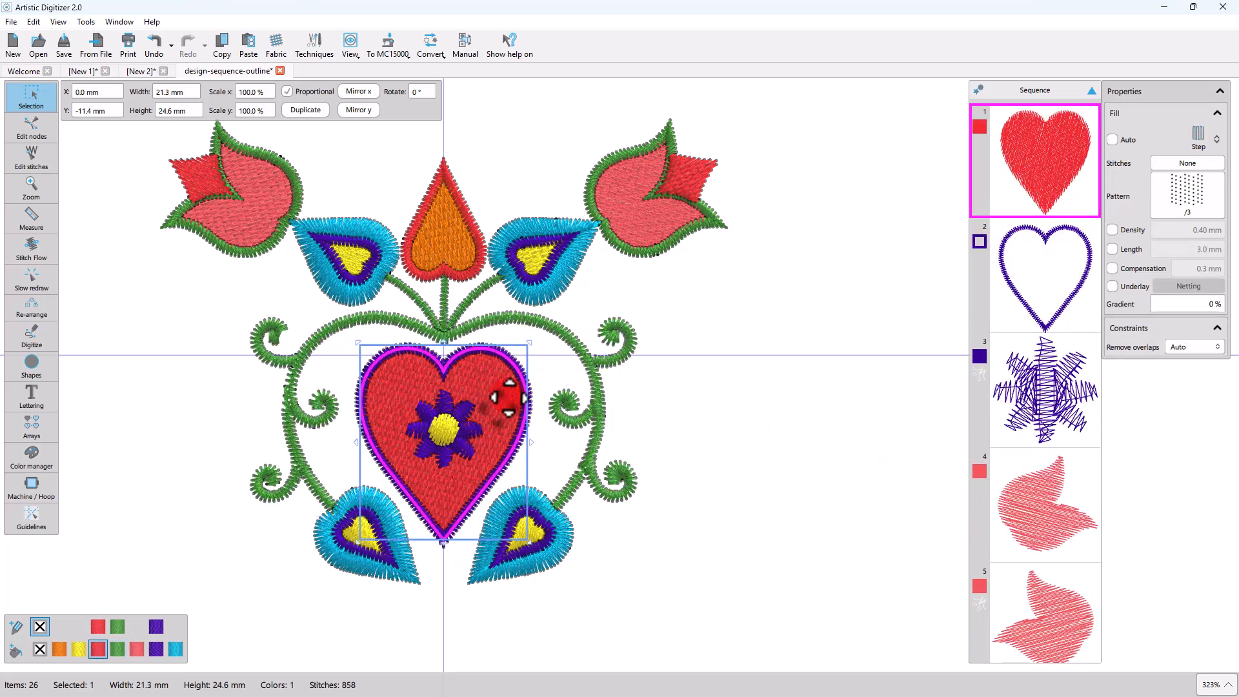
{"action": "left_click_drag", "start_coordinate": [508, 395], "coordinate": [830, 415]}
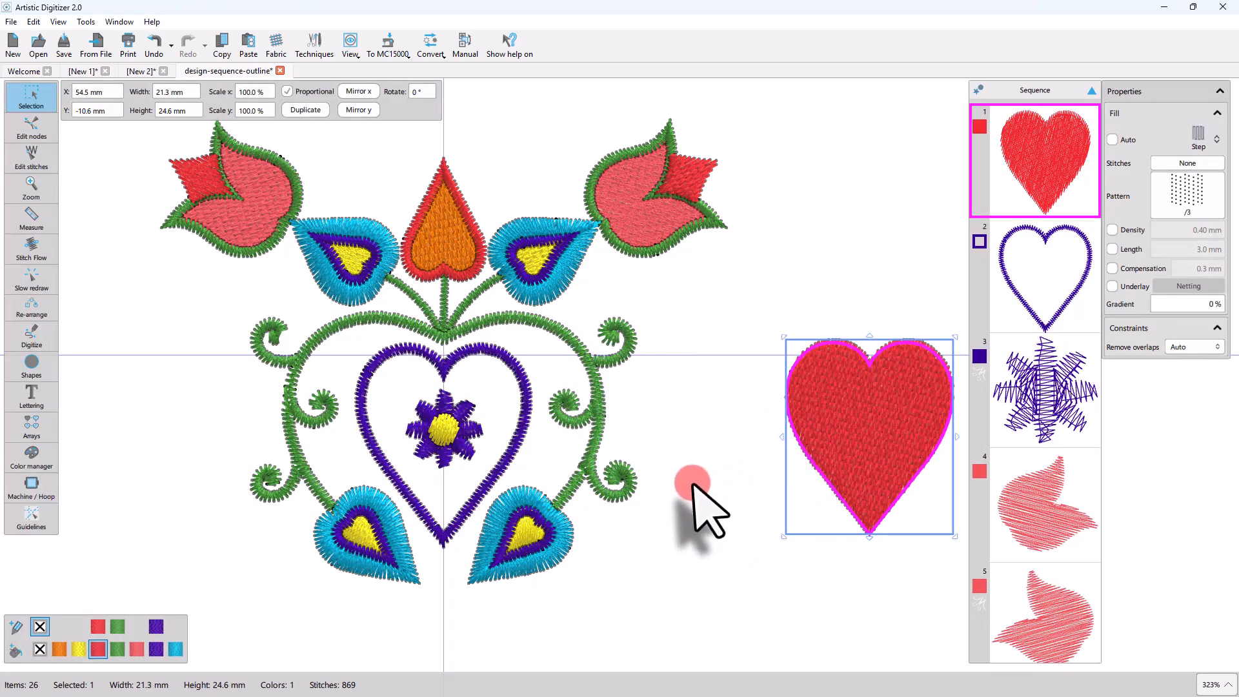
{"action": "left_click", "coordinate": [117, 625]}
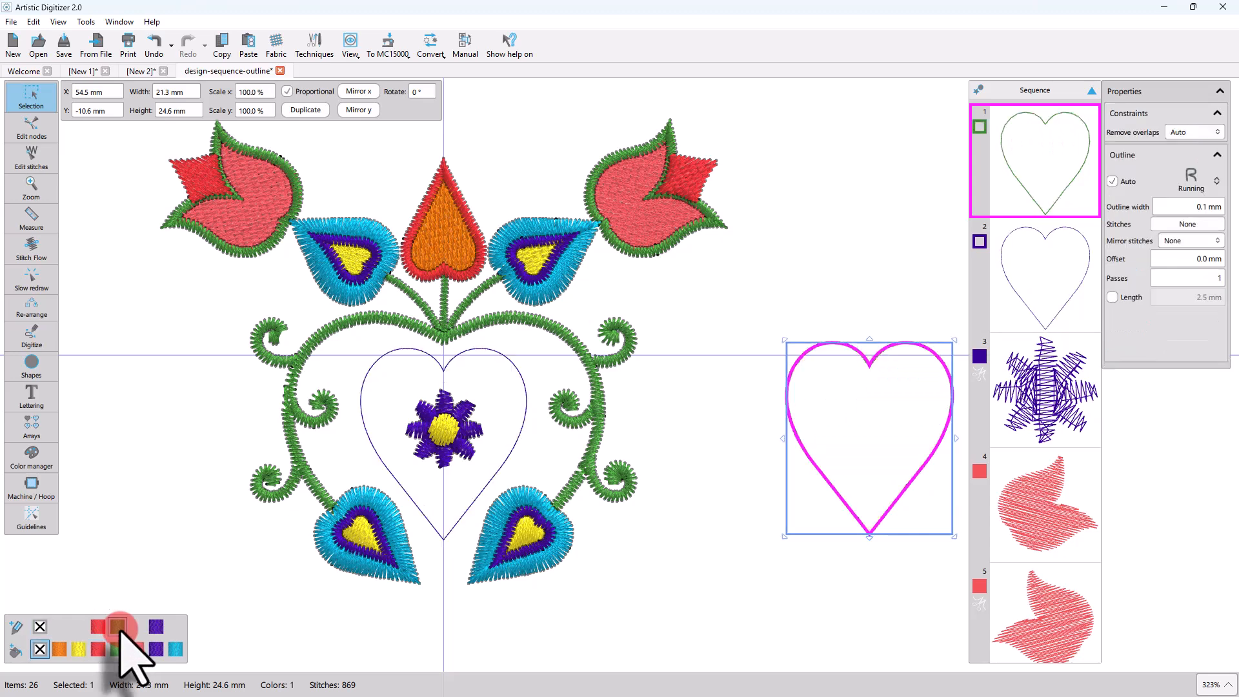
{"action": "left_click", "coordinate": [844, 569]}
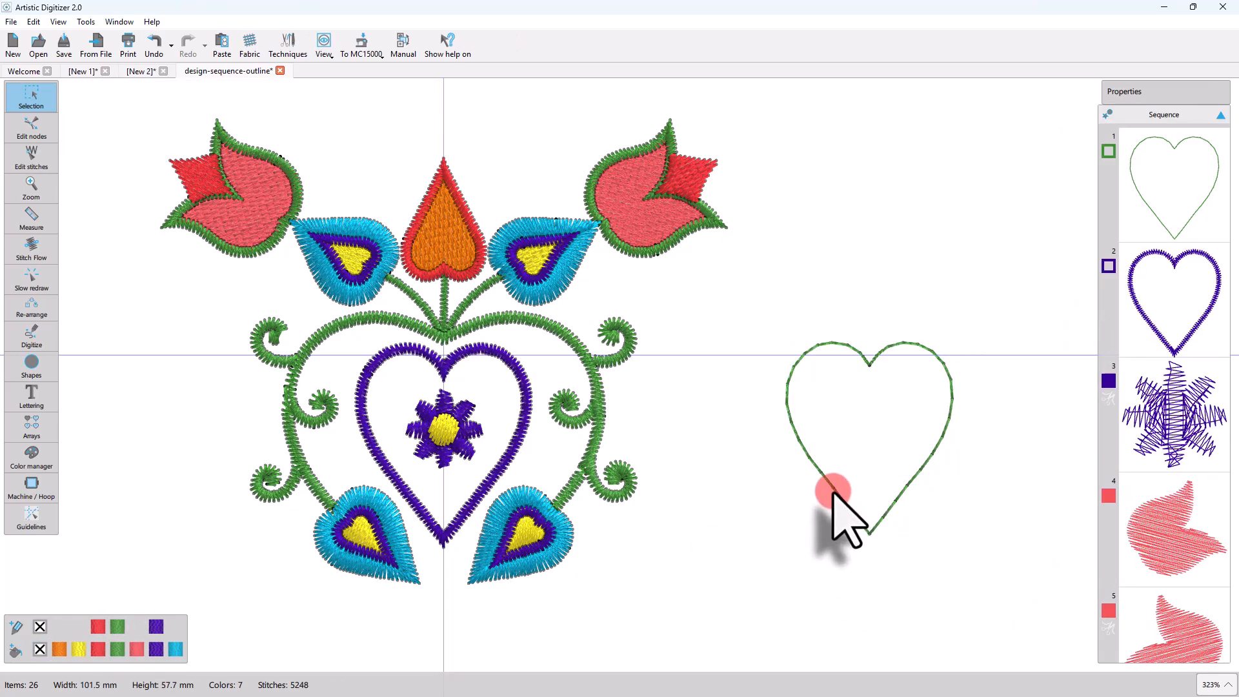
Convert the separated heart's green outline to a yellow fill and clear the selection.
{"action": "left_click", "coordinate": [832, 493]}
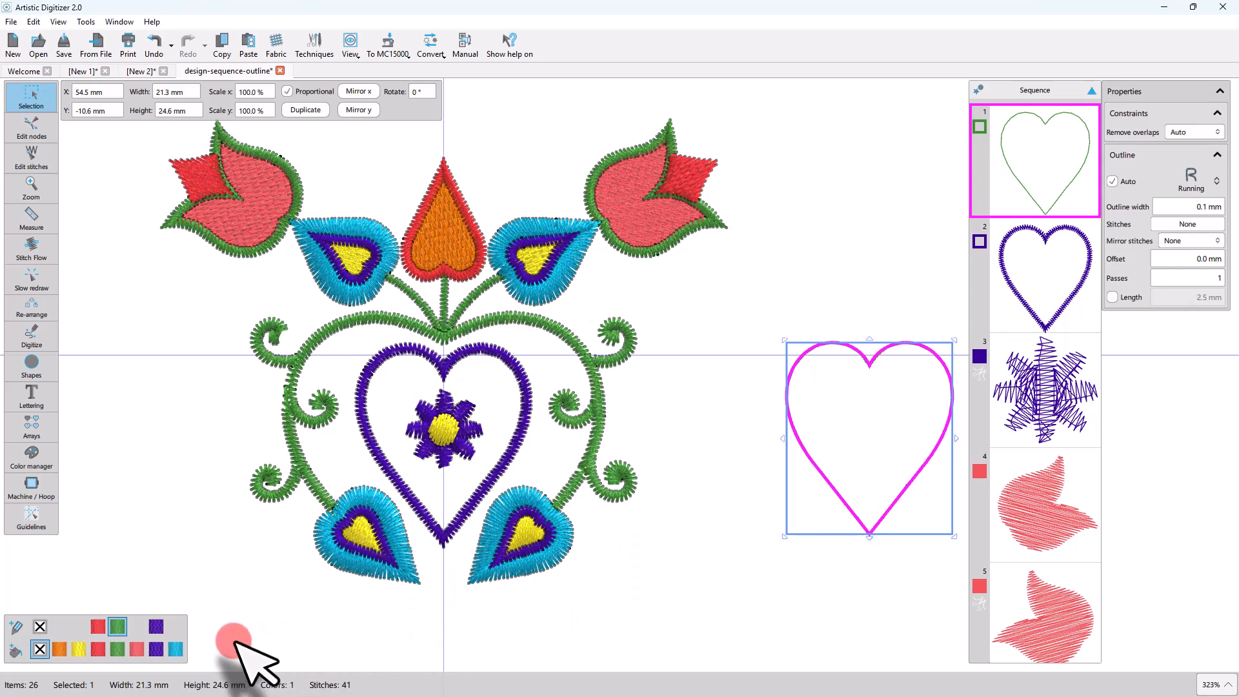
{"action": "left_click", "coordinate": [79, 647]}
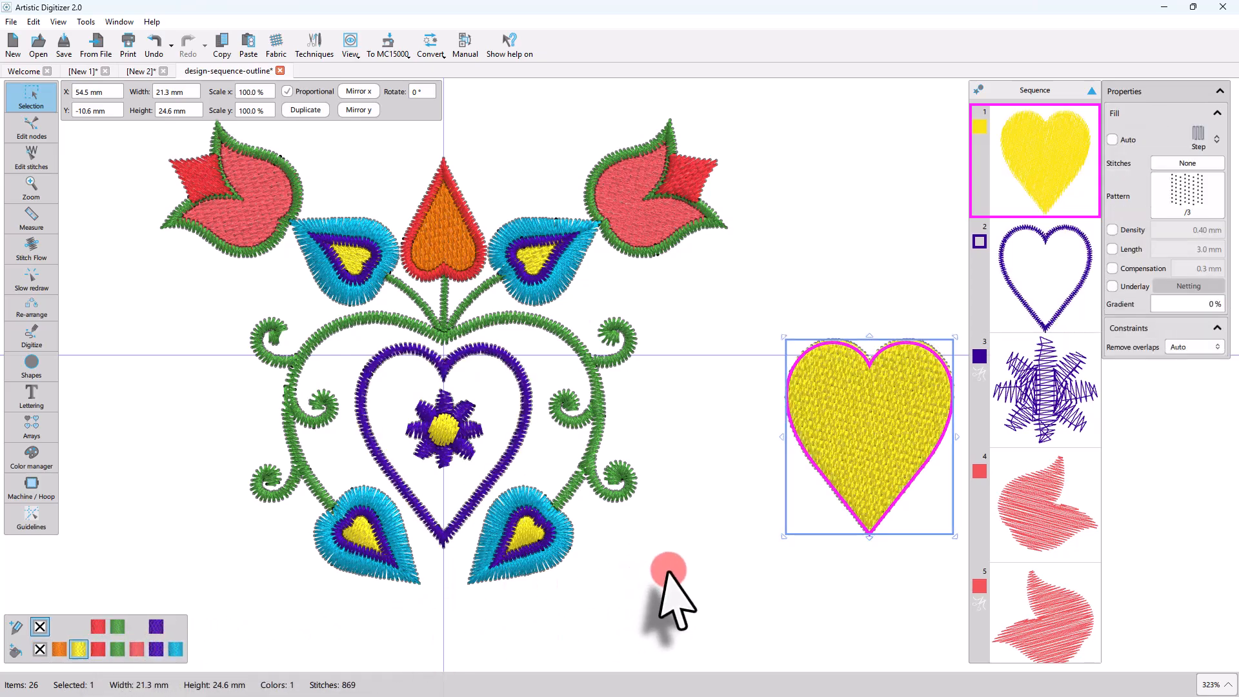
{"action": "left_click", "coordinate": [699, 568]}
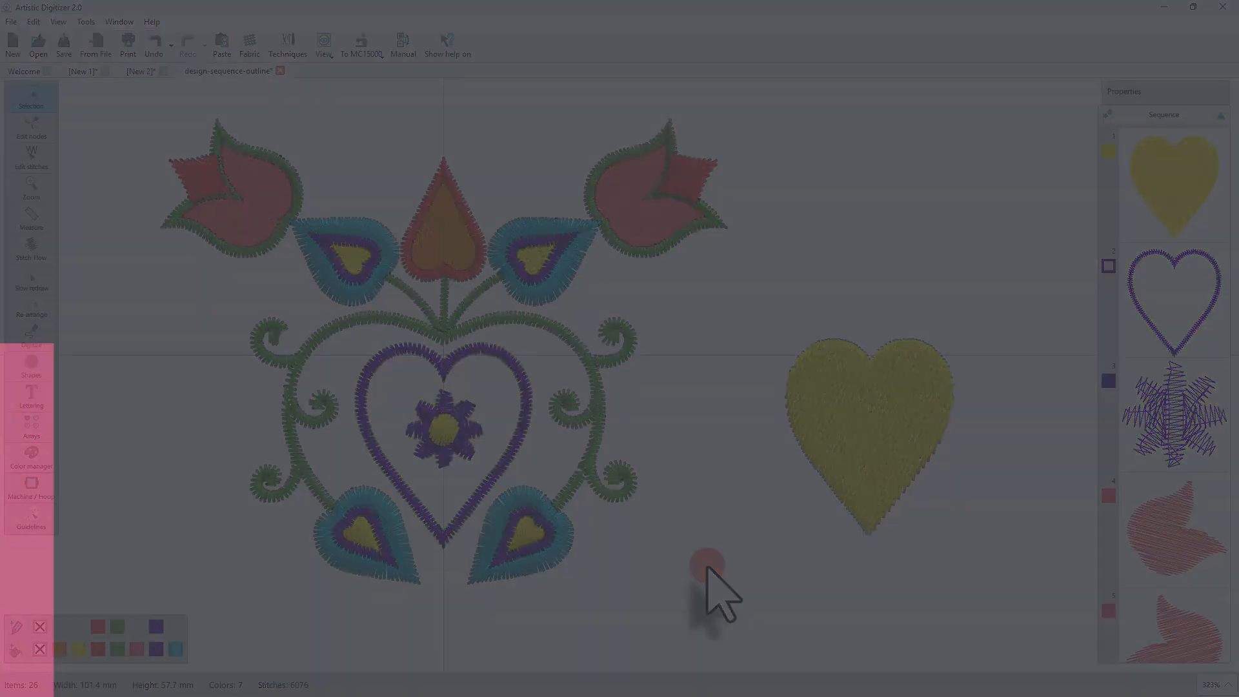